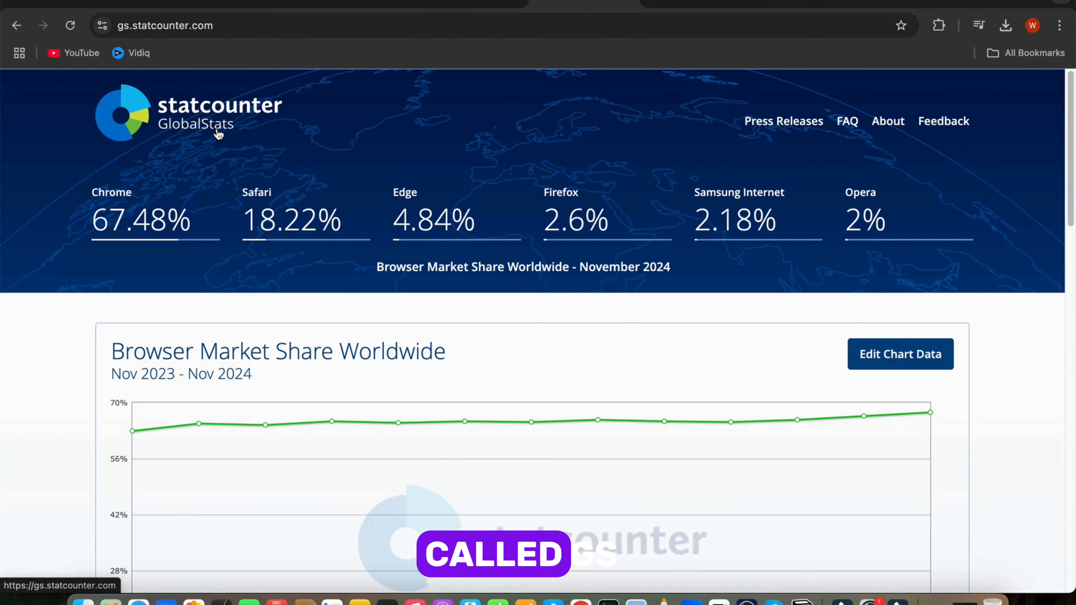
Step: Open the chart data editor for the worldwide Social Media Stats chart
scroll(702, 260, "down", 10)
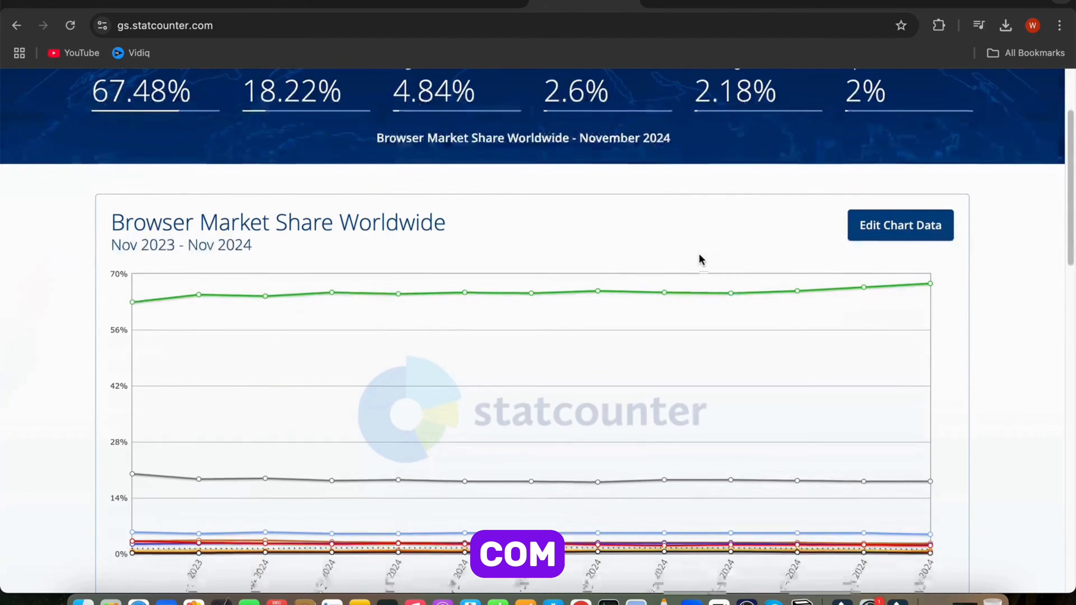
scroll(699, 253, "down", 7)
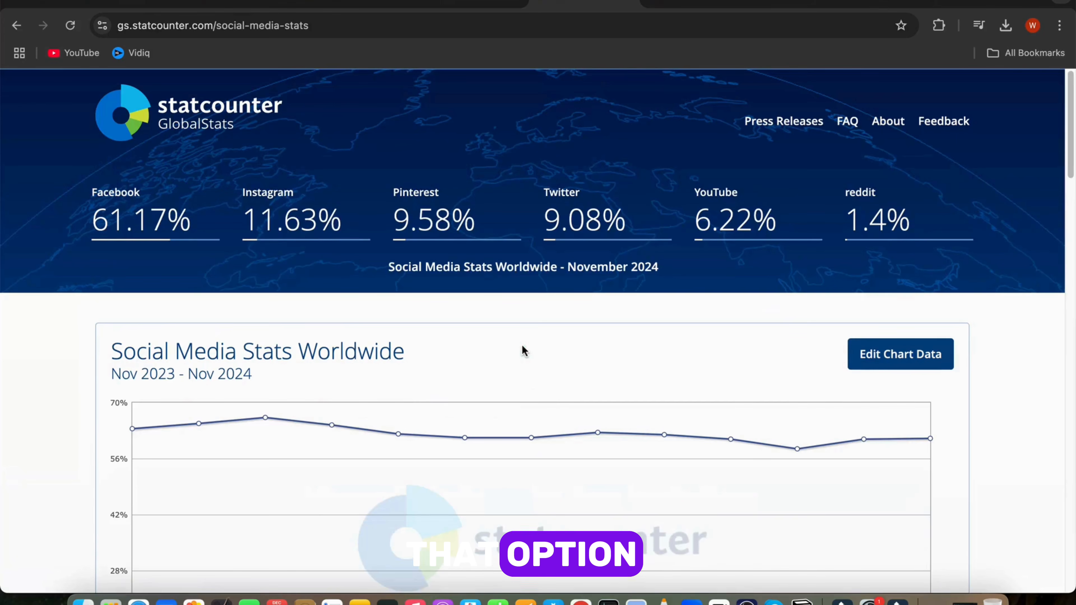
scroll(522, 346, "down", 5)
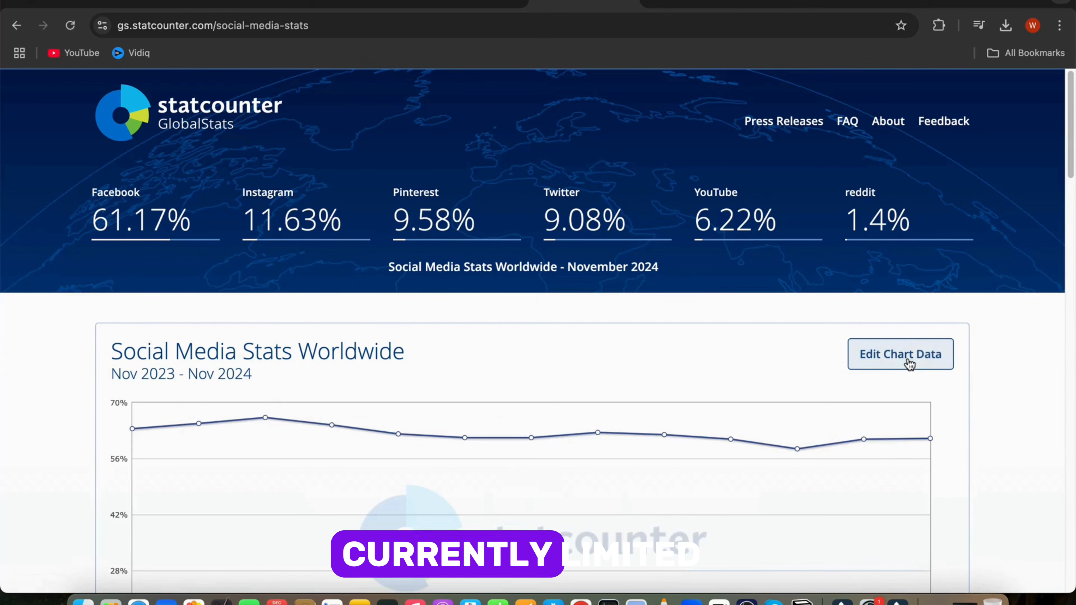
left_click(907, 365)
scroll(560, 429, "down", 2)
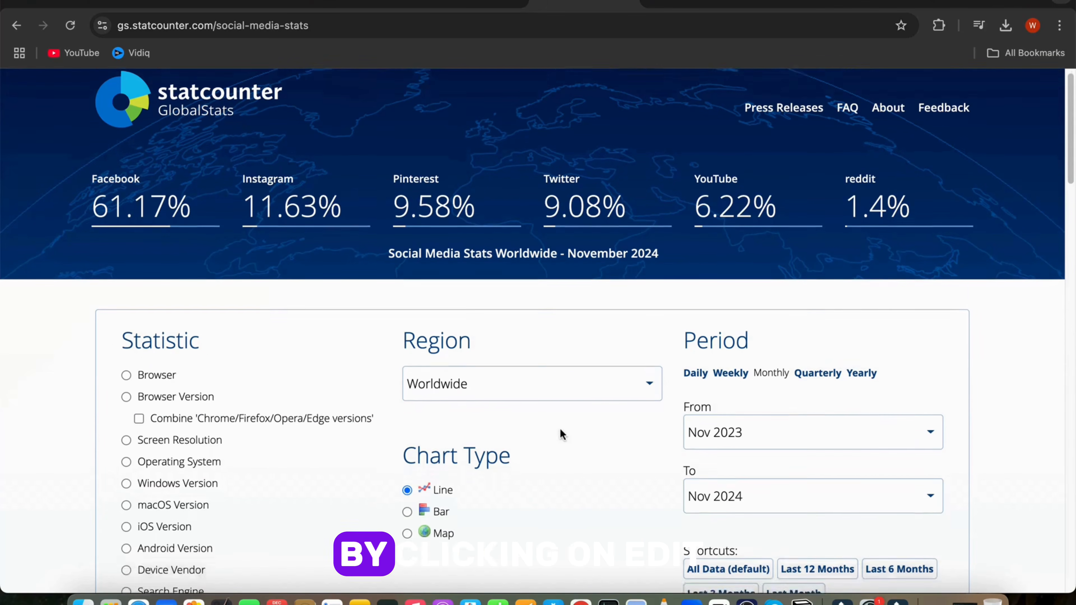
Step: Switch the chart period to Yearly and set its start year to 2015
left_click(862, 340)
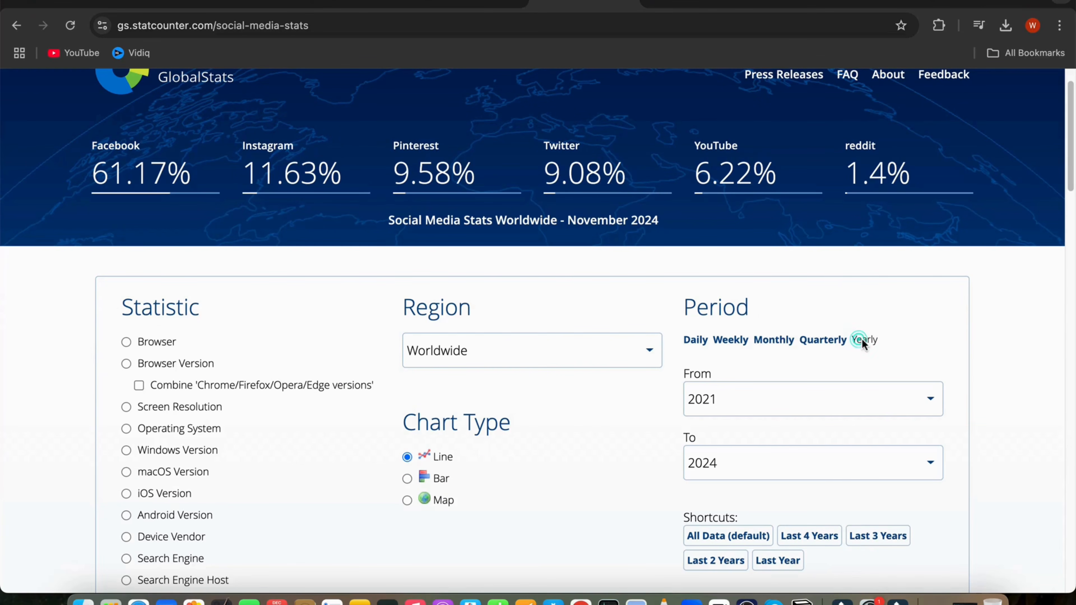
left_click(931, 400)
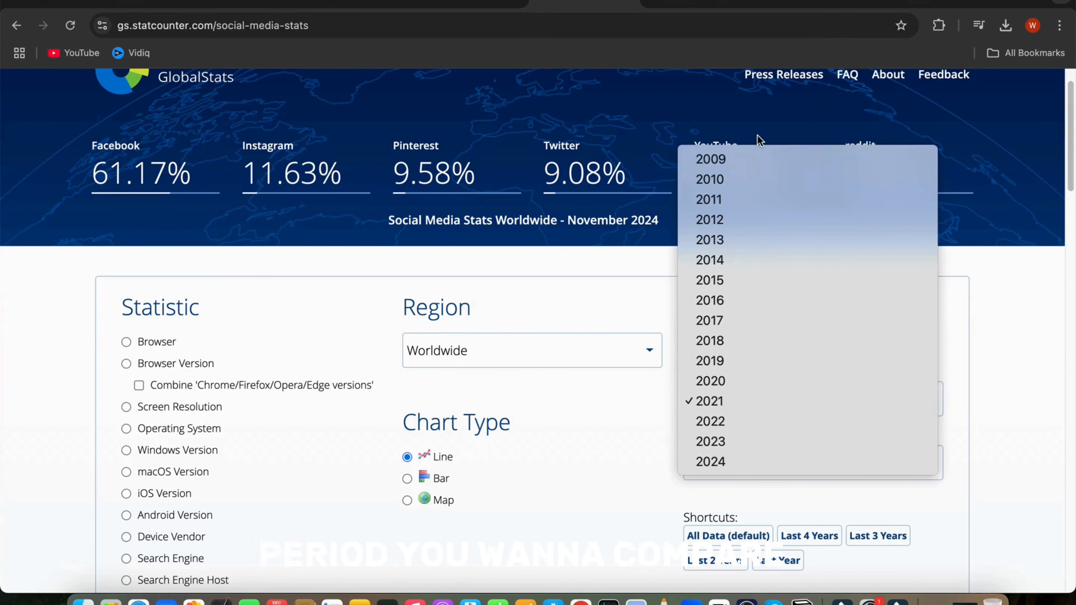
left_click(814, 281)
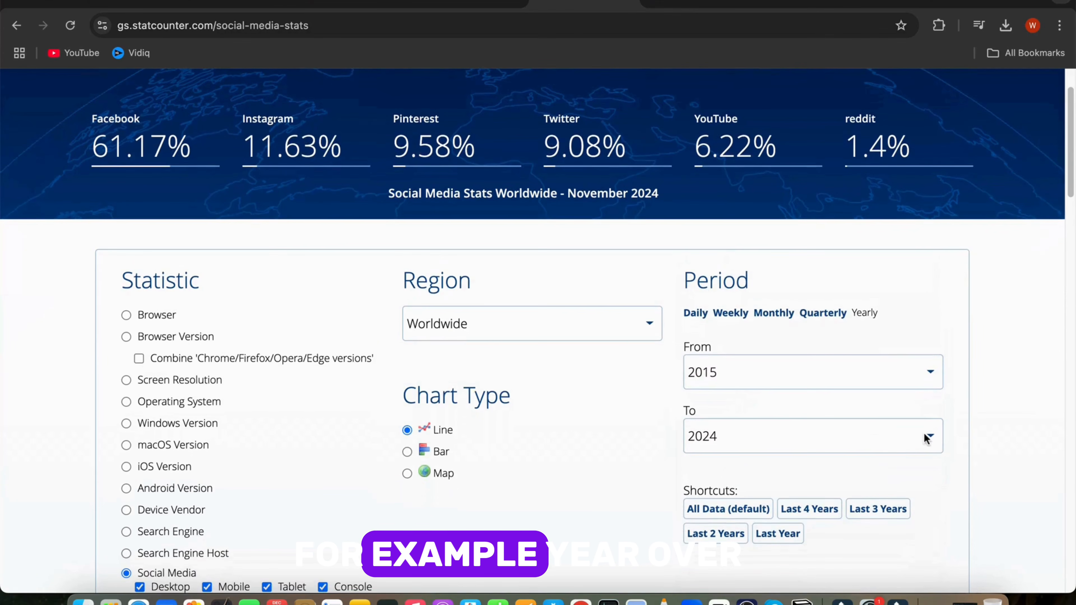
left_click(532, 323)
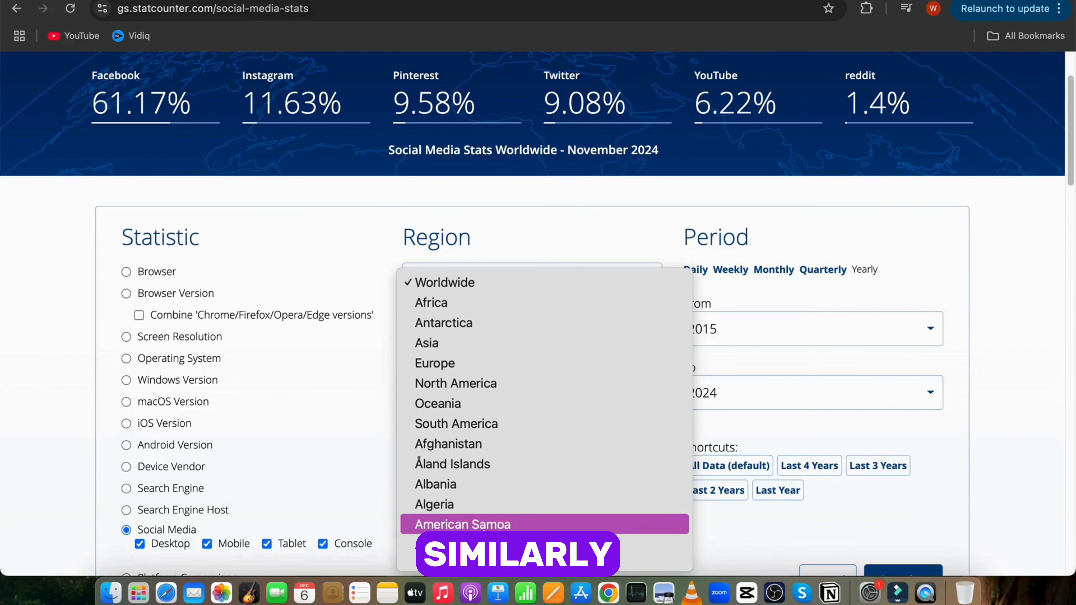
scroll(559, 536, "down", 10)
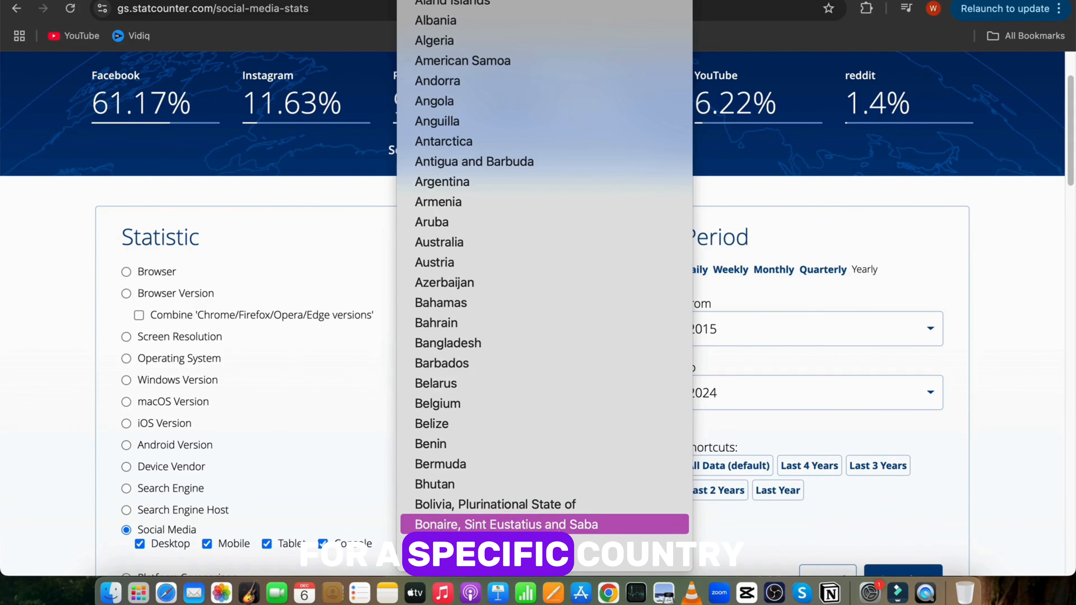
scroll(559, 536, "up", 4)
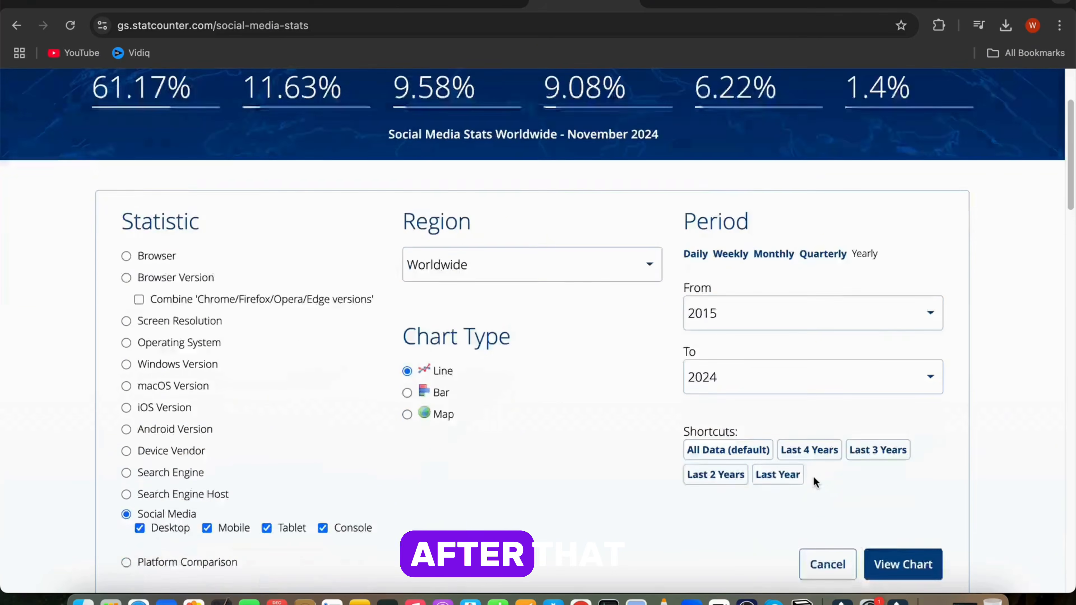
scroll(813, 476, "down", 3)
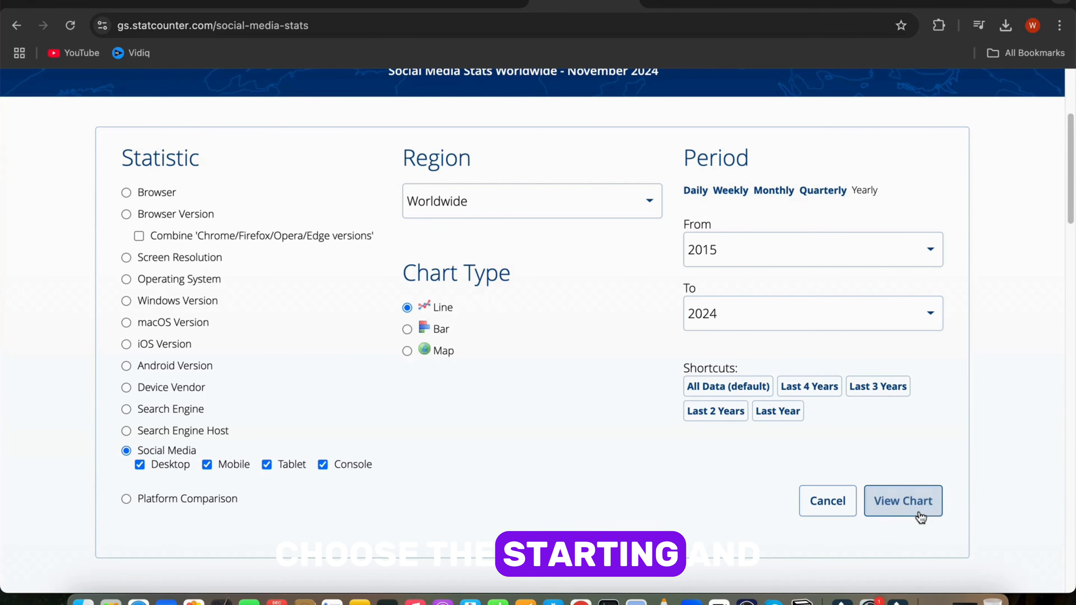
Step: View the updated chart and download its data as a CSV file
left_click(919, 515)
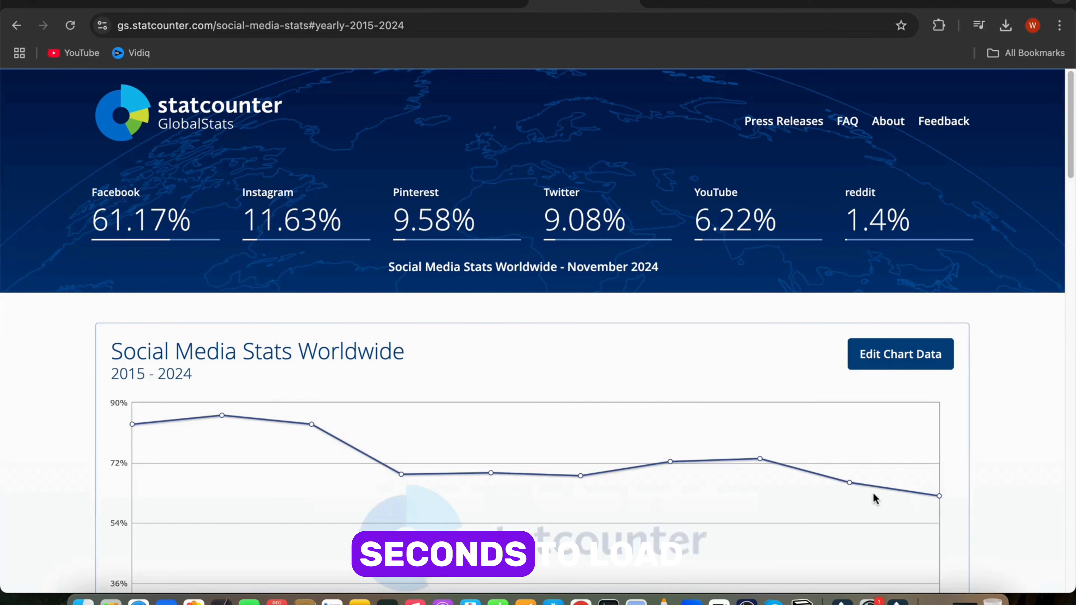
scroll(461, 400, "down", 3)
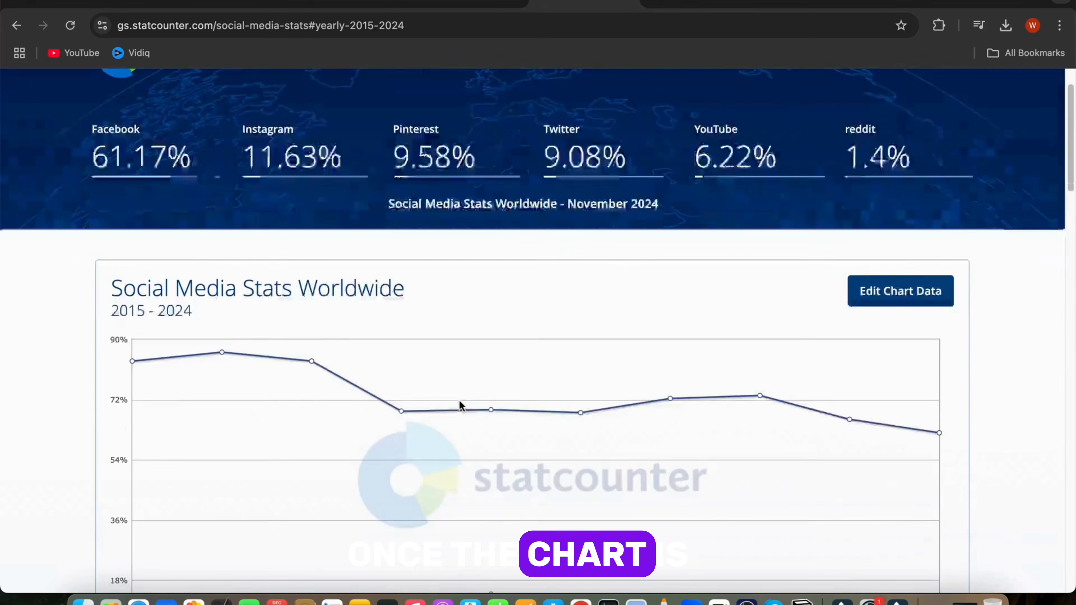
scroll(460, 404, "down", 10)
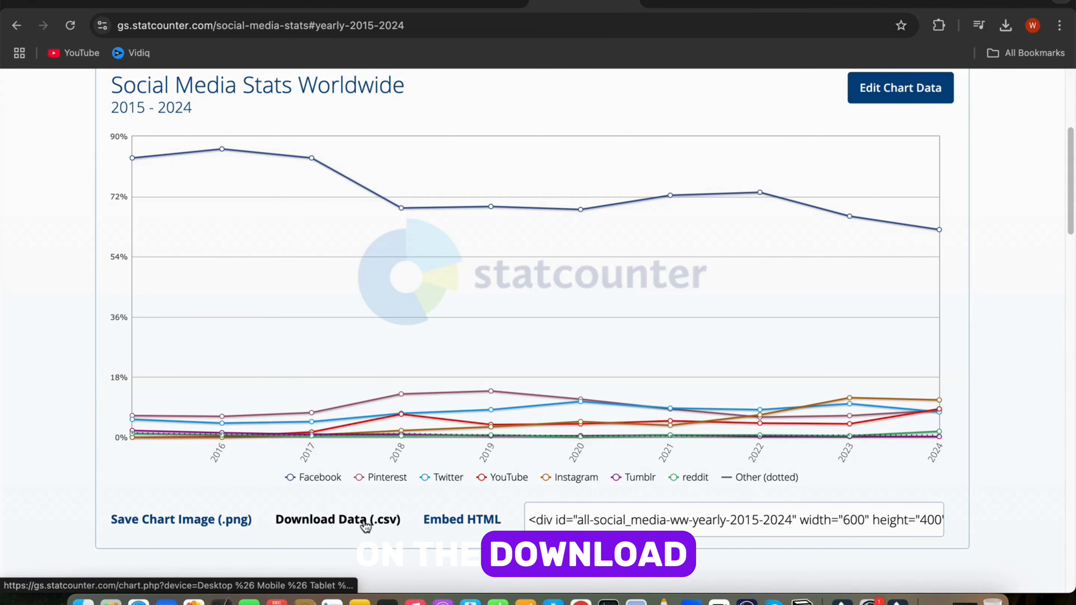
left_click(344, 521)
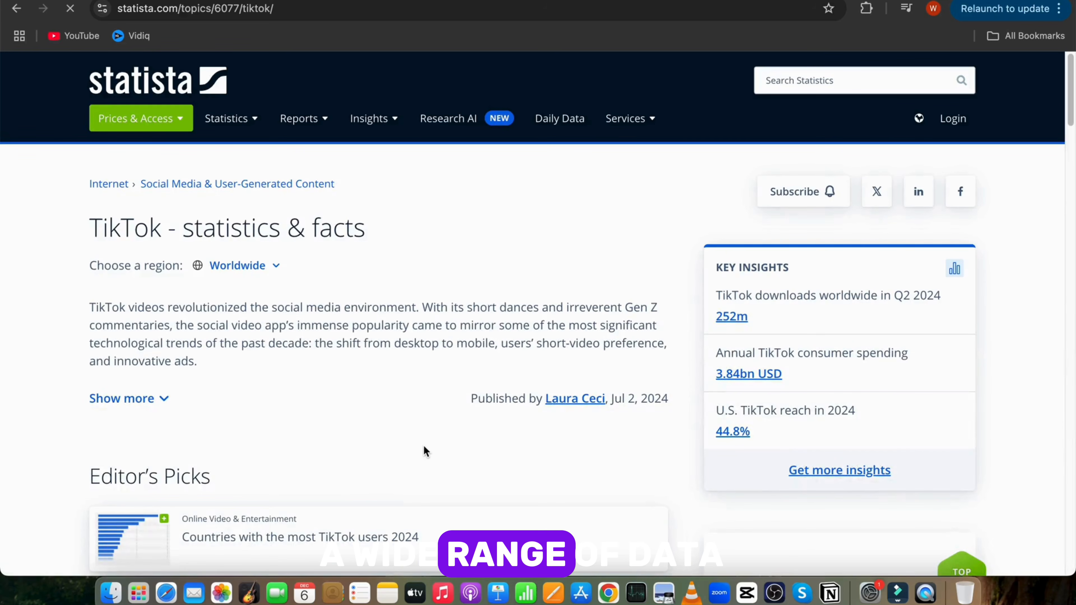
Step: Browse the Statista TikTok statistics page for available data
scroll(263, 443, "down", 10)
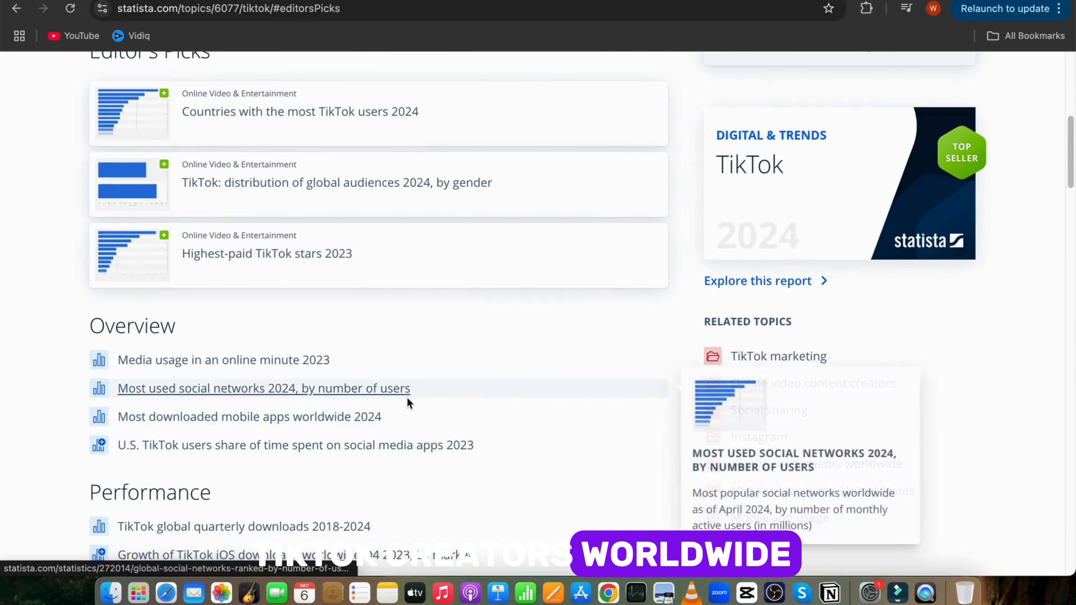
scroll(407, 398, "down", 2)
scroll(328, 398, "down", 2)
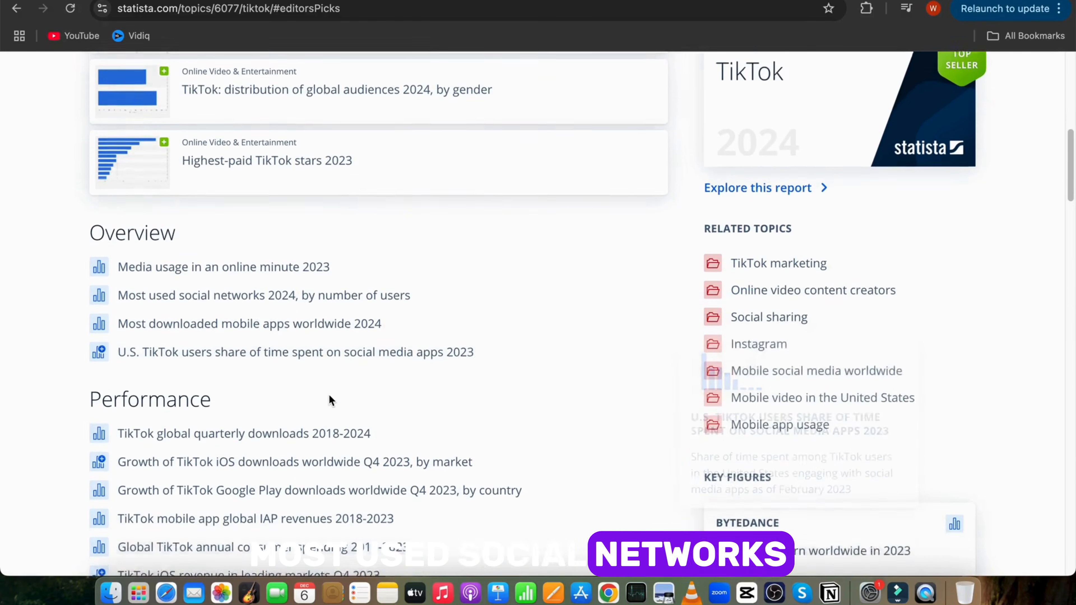
scroll(355, 440, "down", 1)
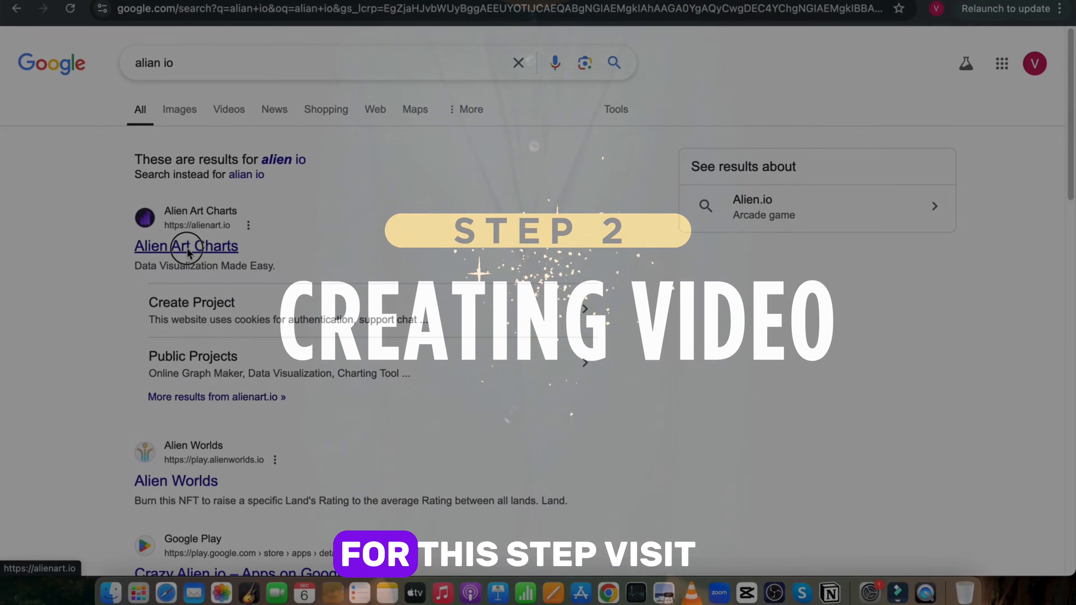
Step: Open the AlienArt.io site from the search results, sign up, and start creating a project
left_click(187, 247)
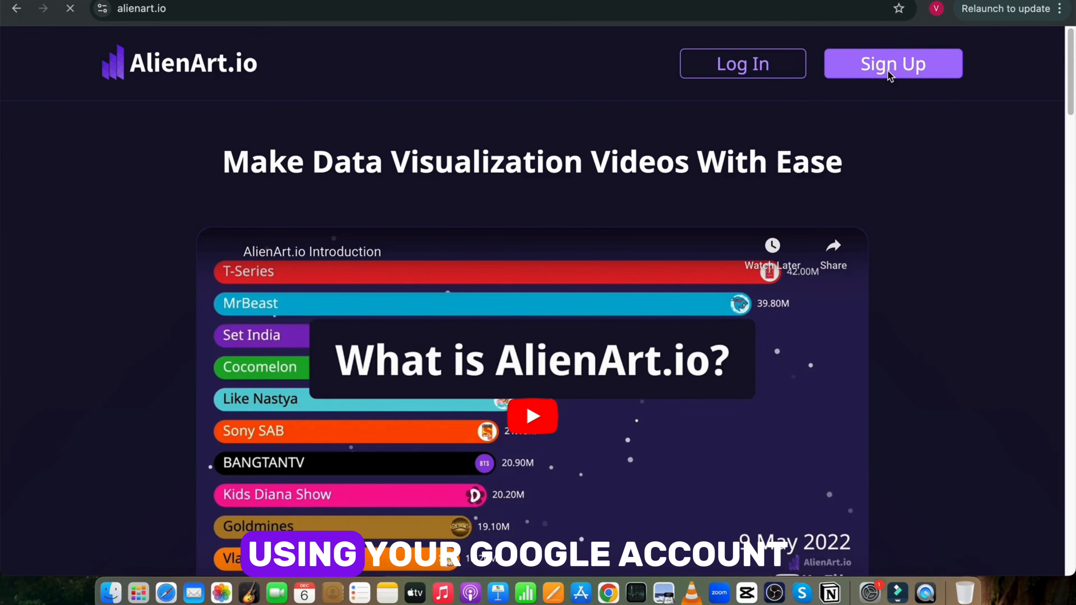
left_click(889, 72)
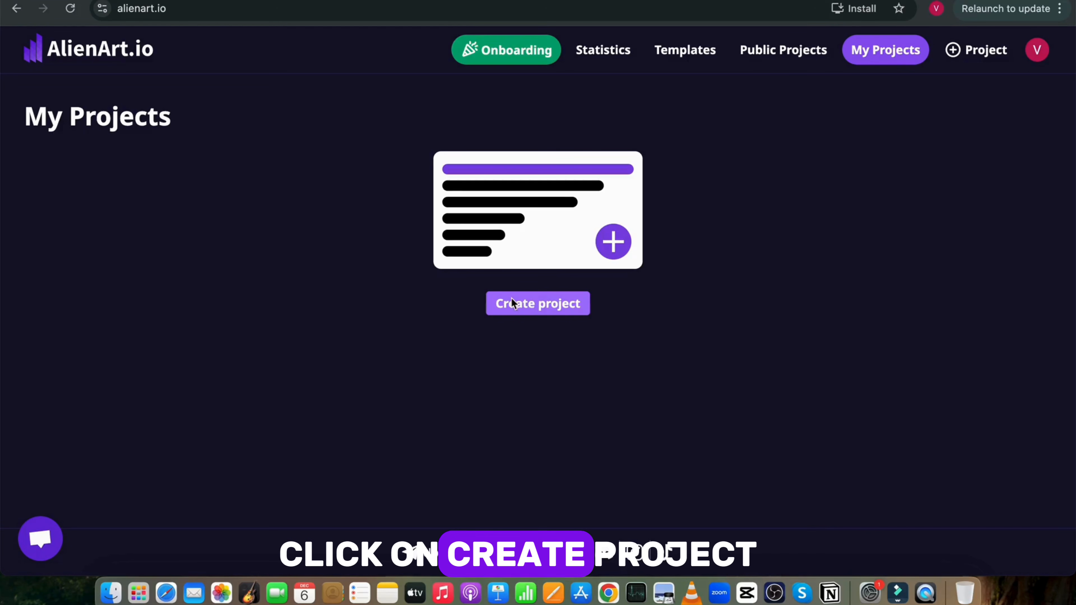
left_click(511, 302)
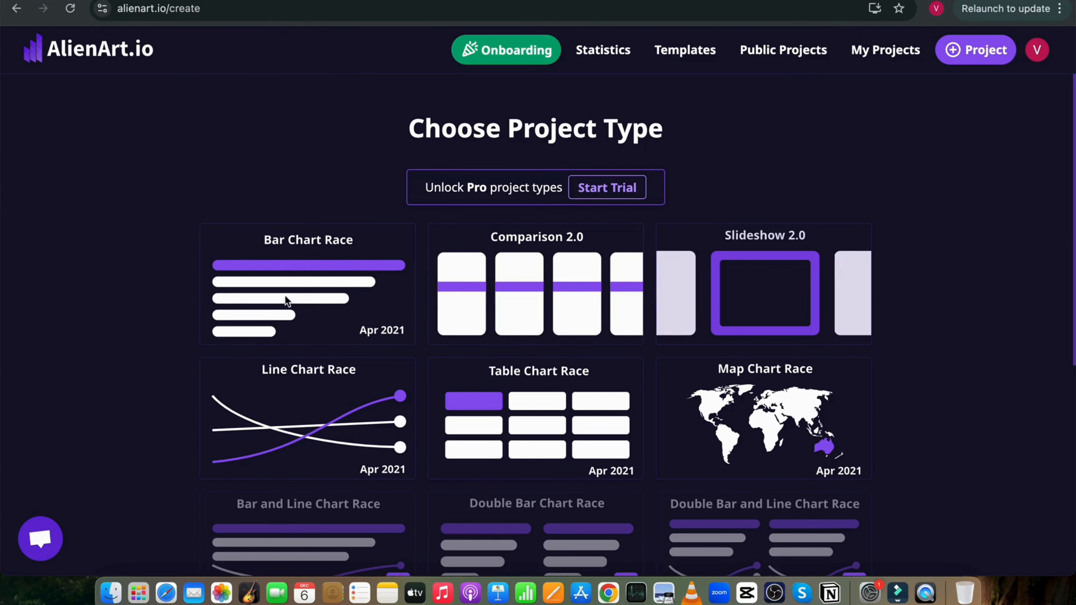
Step: Create a Bar Chart Race project titled Chart in Desktop 1920x1080 size
left_click(292, 290)
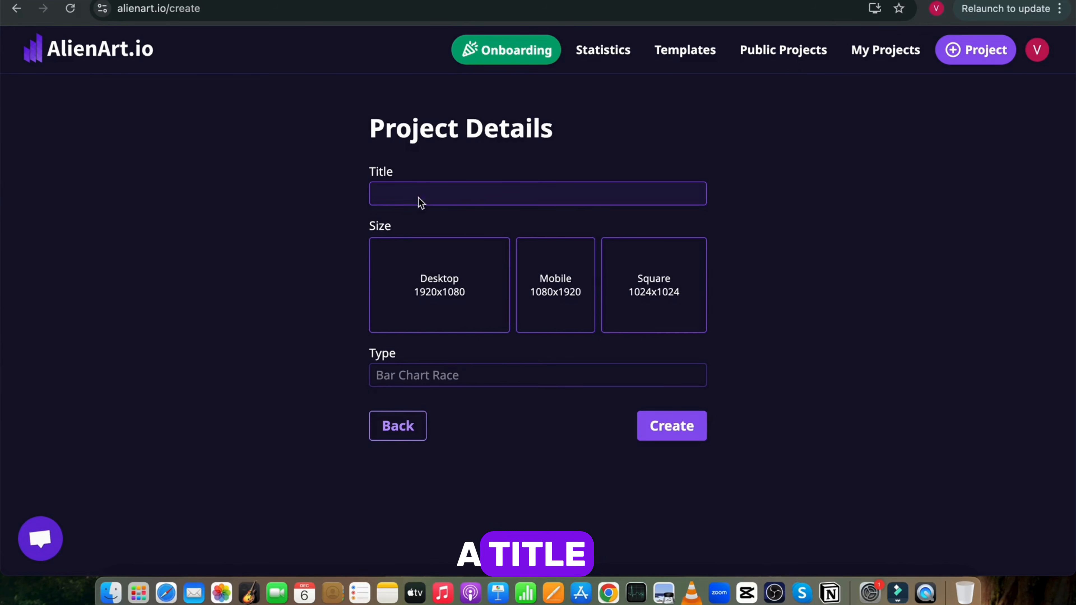
left_click(559, 196)
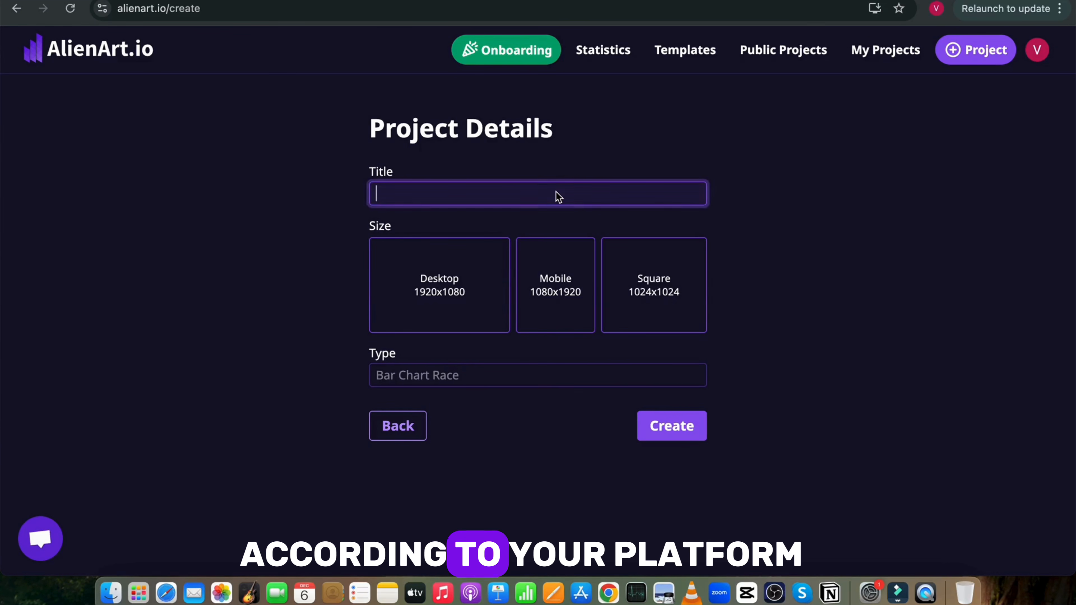
type("Chart")
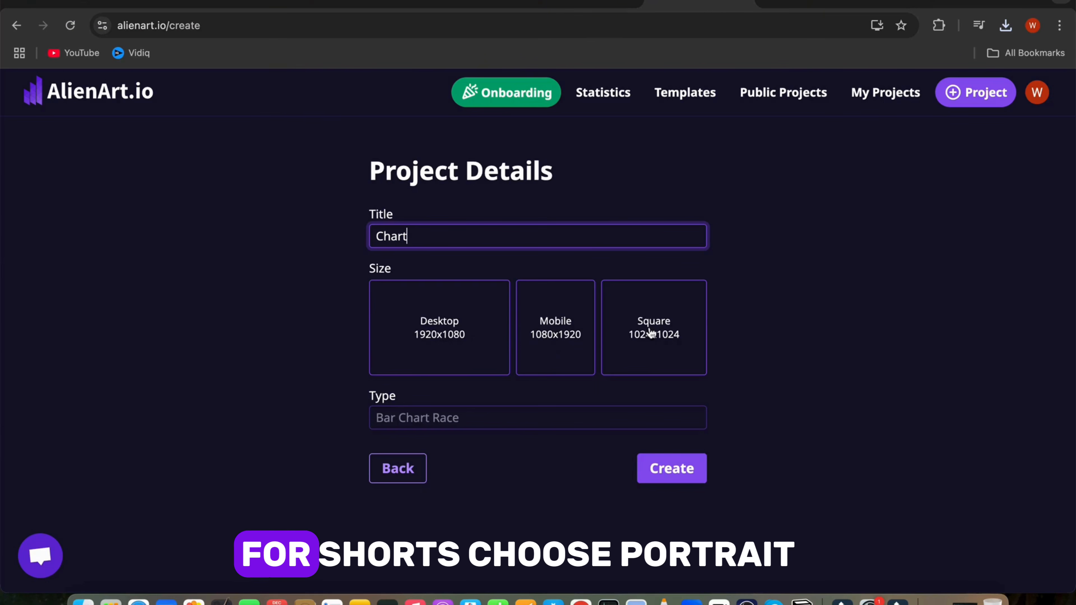
left_click(487, 352)
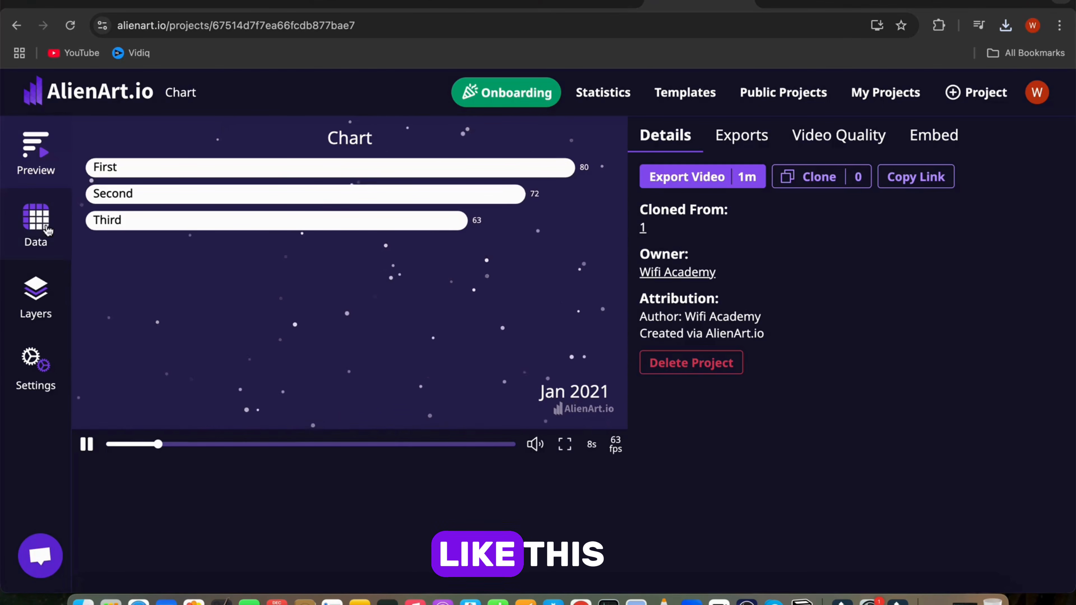
Step: Import the downloaded social media CSV file into the project data using the Yearly date format
left_click(35, 220)
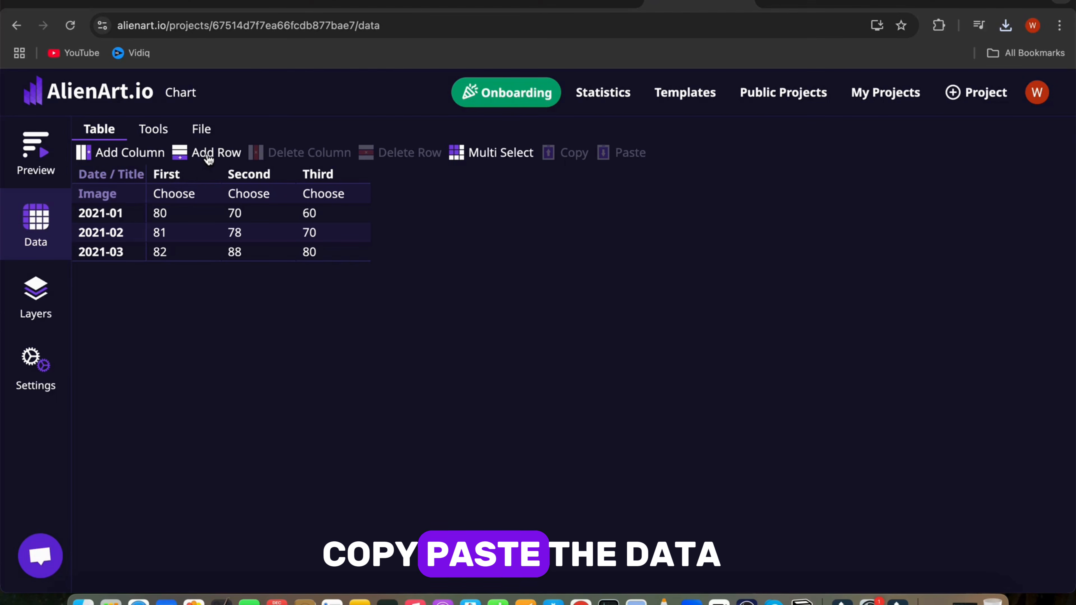
left_click(201, 129)
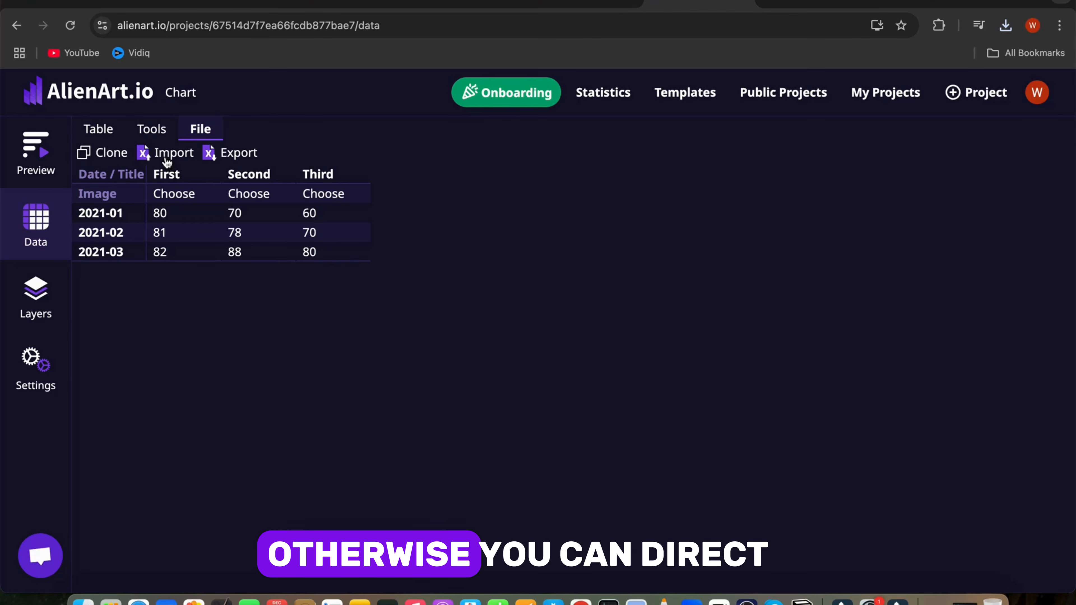
left_click(165, 153)
left_click(459, 256)
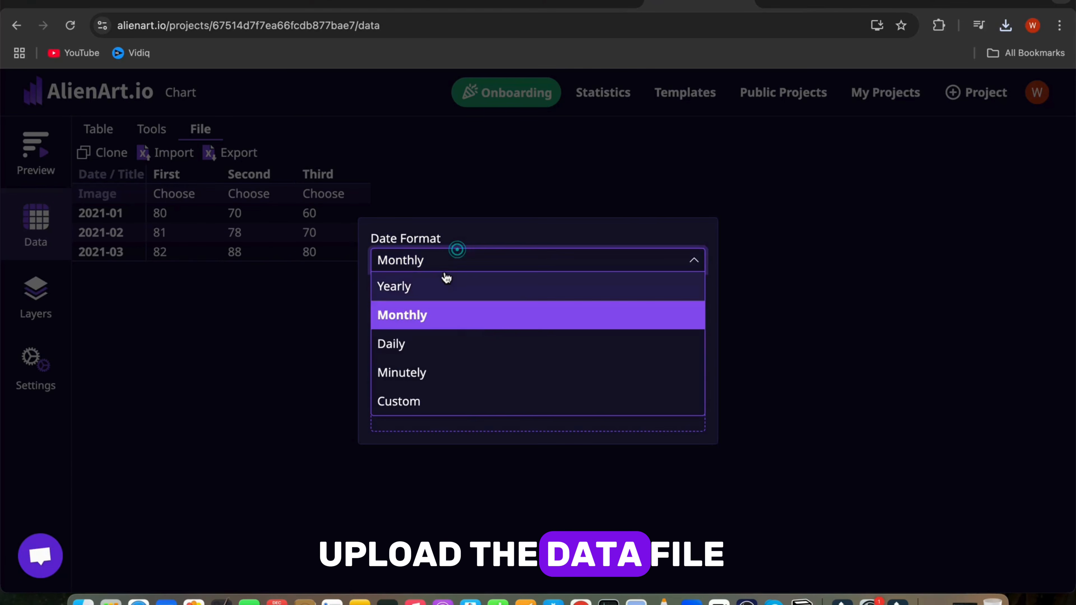
left_click(443, 276)
left_click(521, 311)
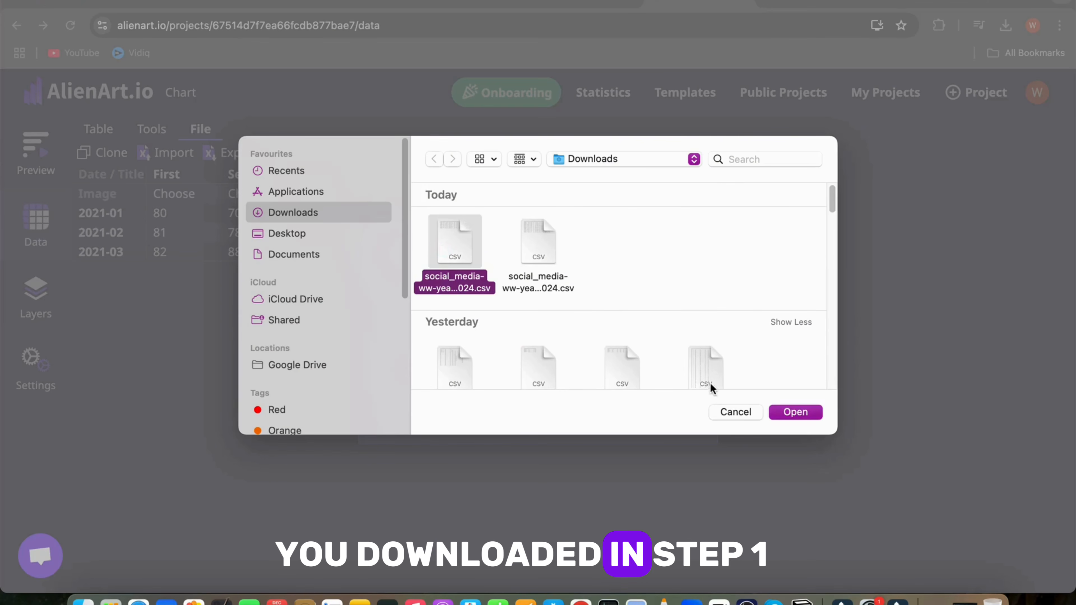
left_click(598, 289)
left_click(521, 256)
double_click(530, 245)
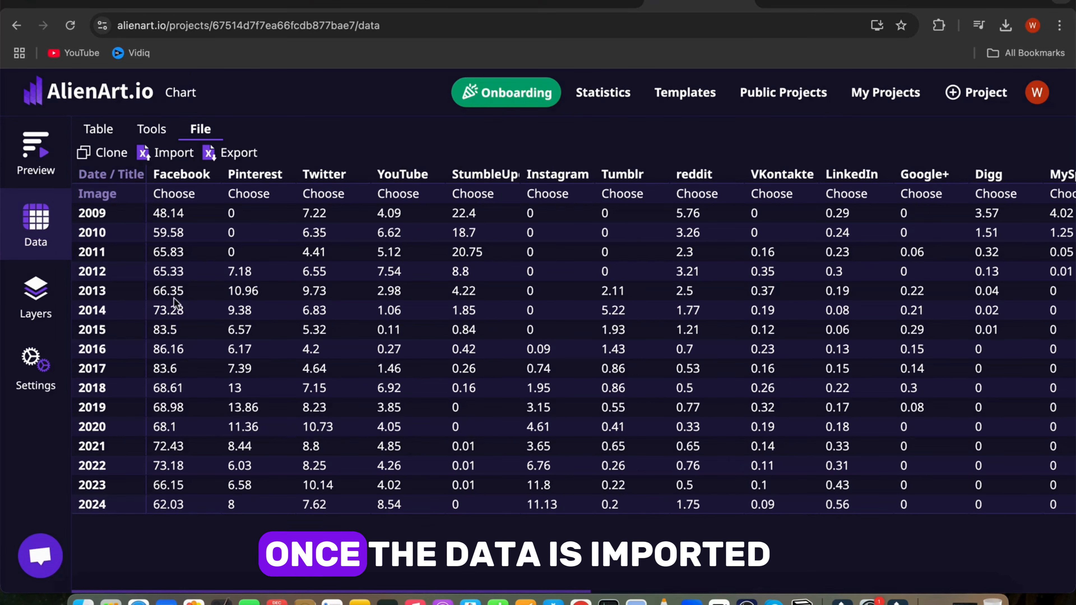
Step: Preview the chart, then set the project duration to 2 minutes in the layers view
left_click(31, 155)
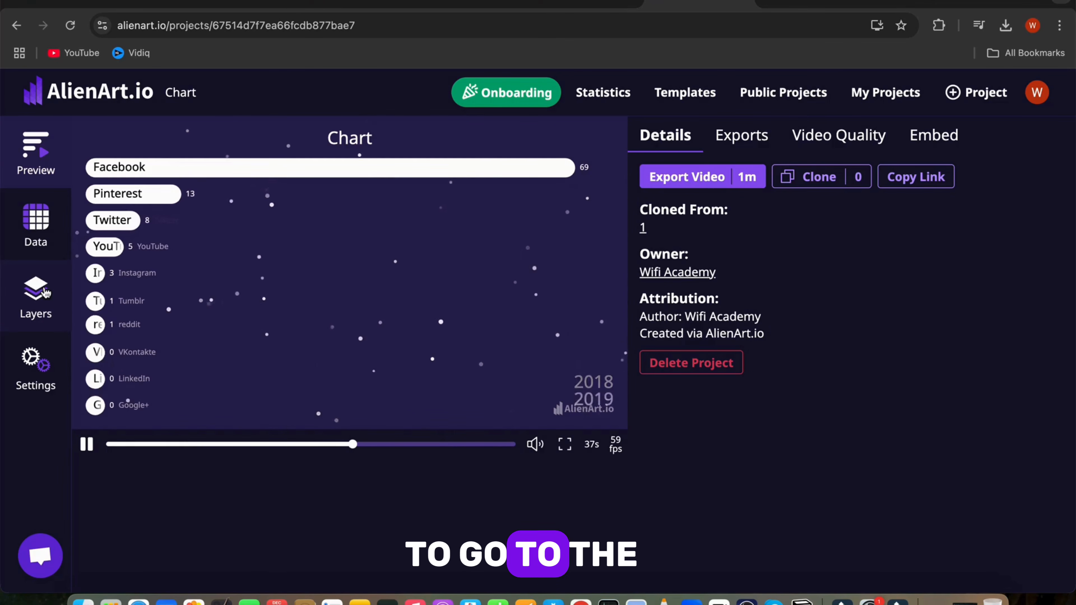
left_click(46, 293)
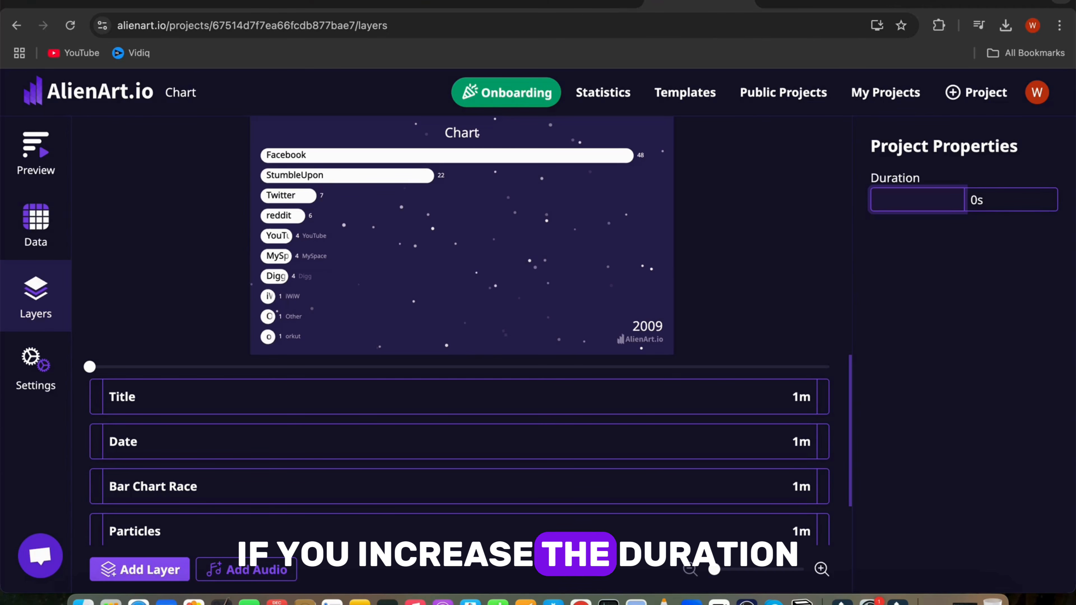
type("2m")
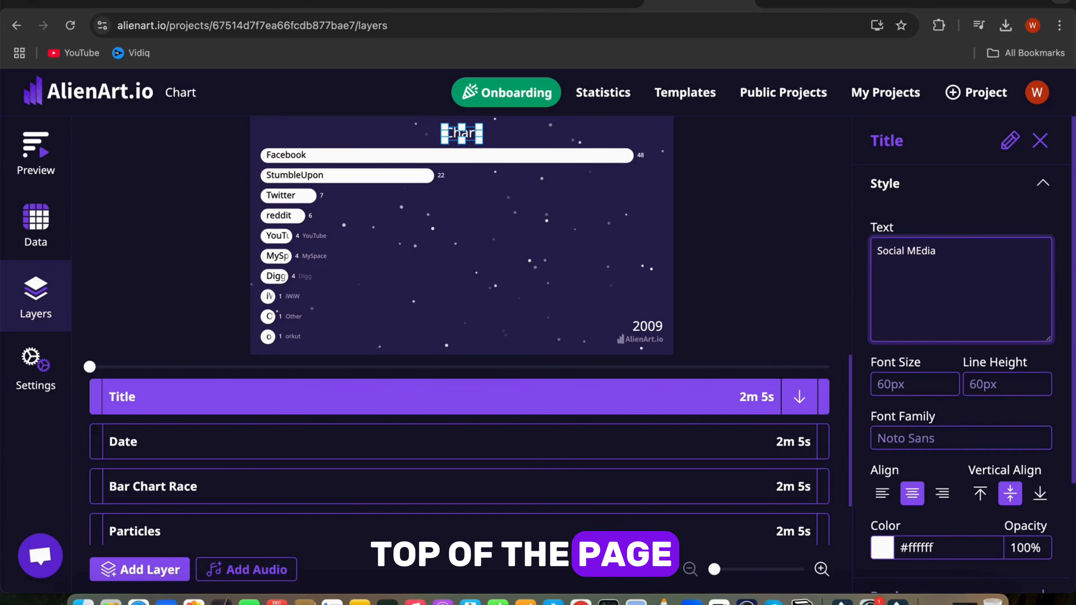
Step: Change the Title layer text to Social Media Stats
key("BackSpace")
key("BackSpace")
key("BackSpace")
key("BackSpace")
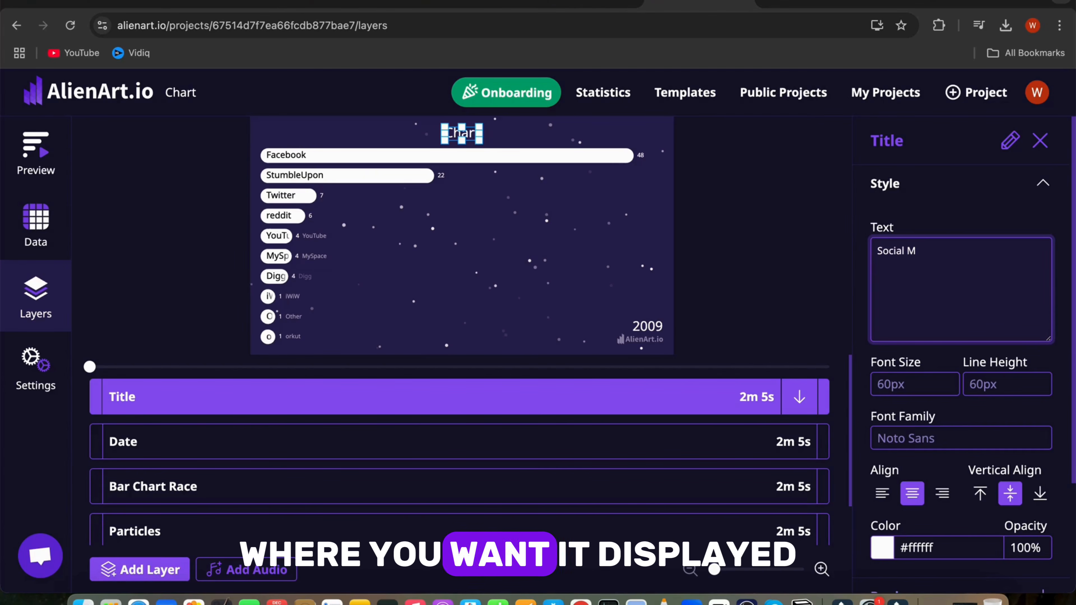
type("edia Stats")
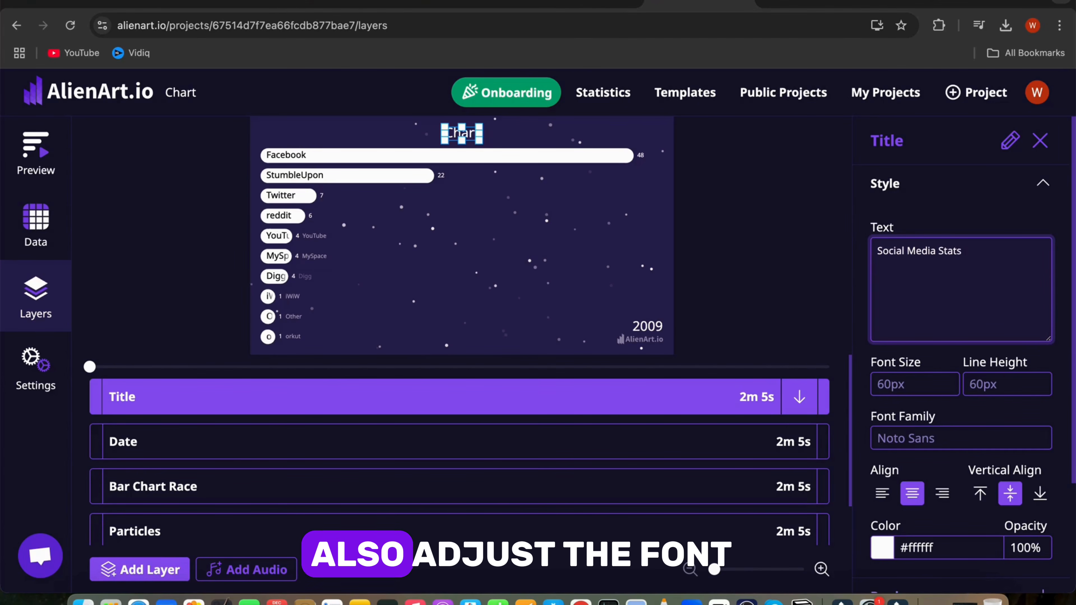
Step: Set the Title layer's font family to Abril Fatface
left_click(983, 436)
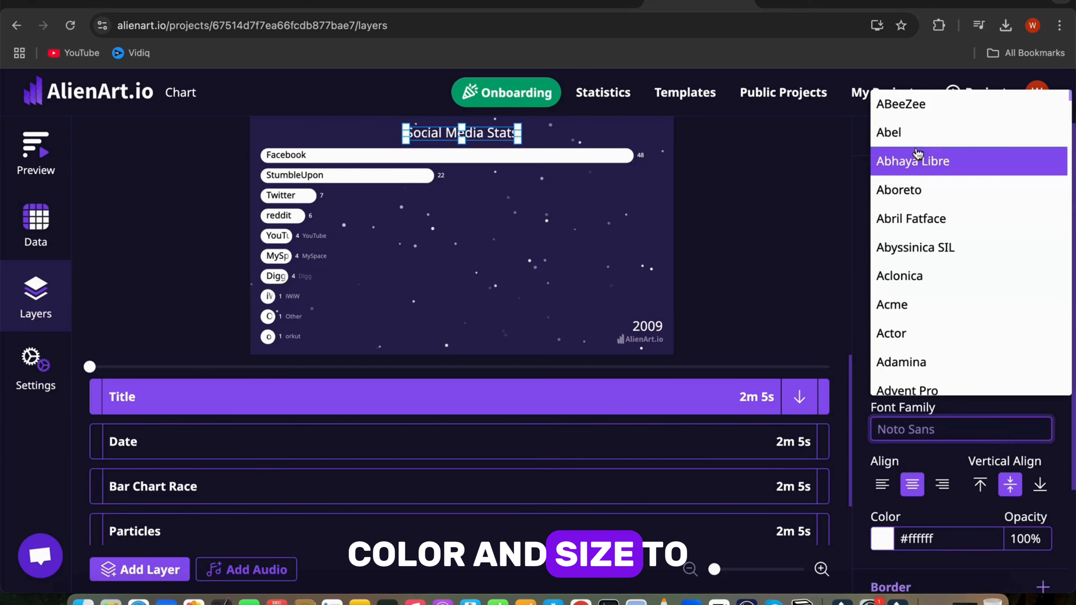
left_click(911, 219)
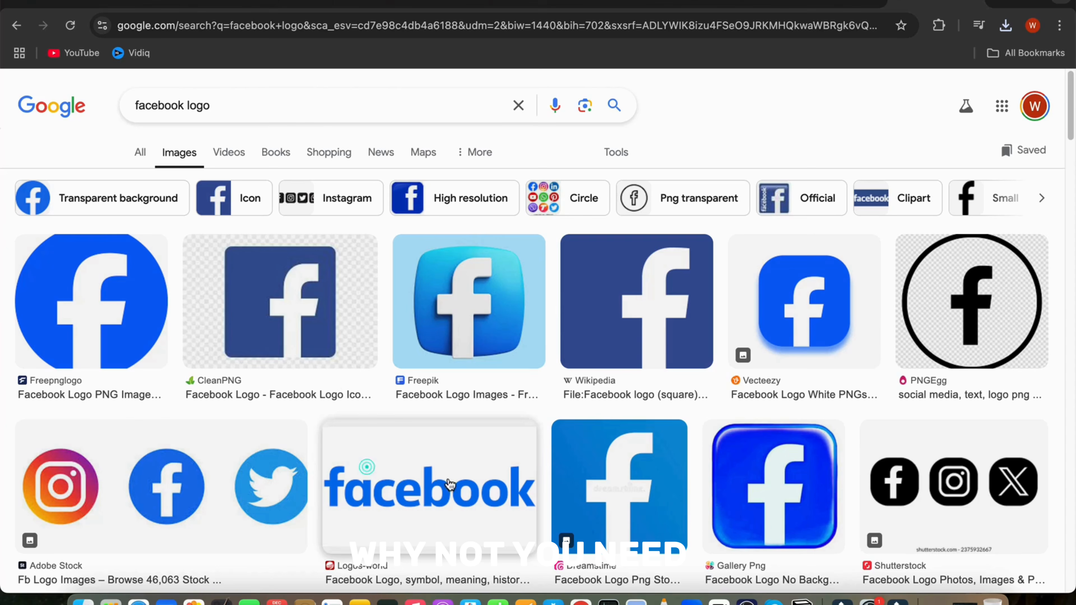
Step: Open a Facebook wordmark logo in the Google Images results and copy its image address
left_click(404, 489)
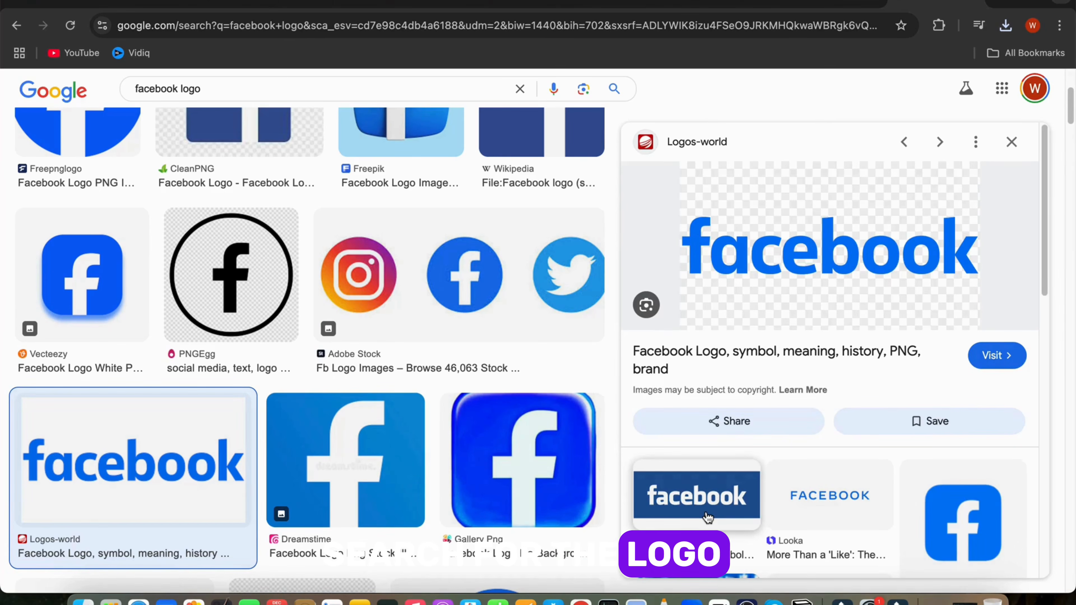
right_click(766, 264)
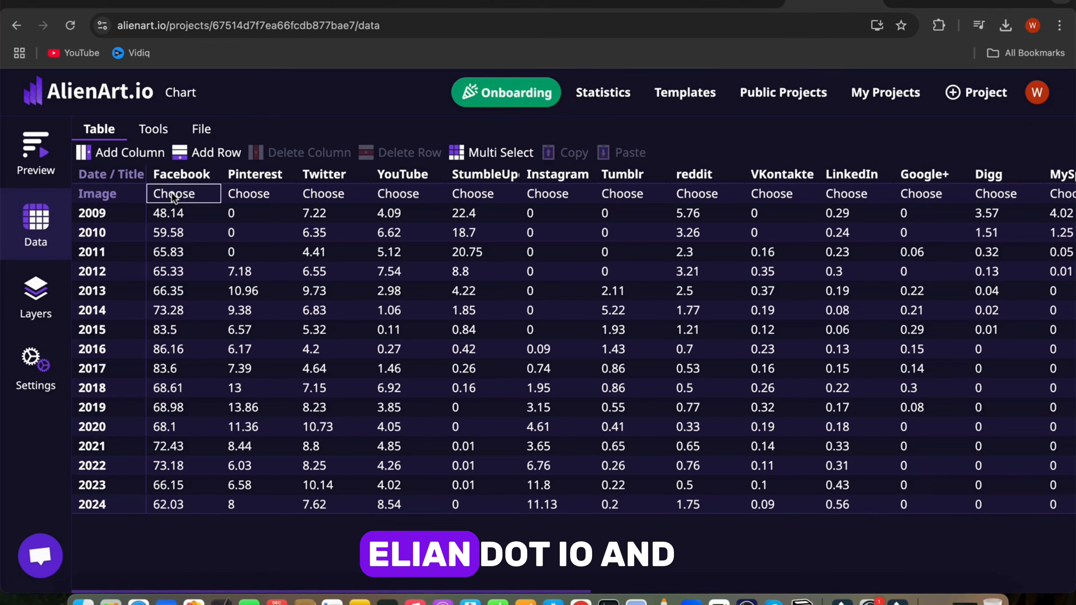
left_click(173, 194)
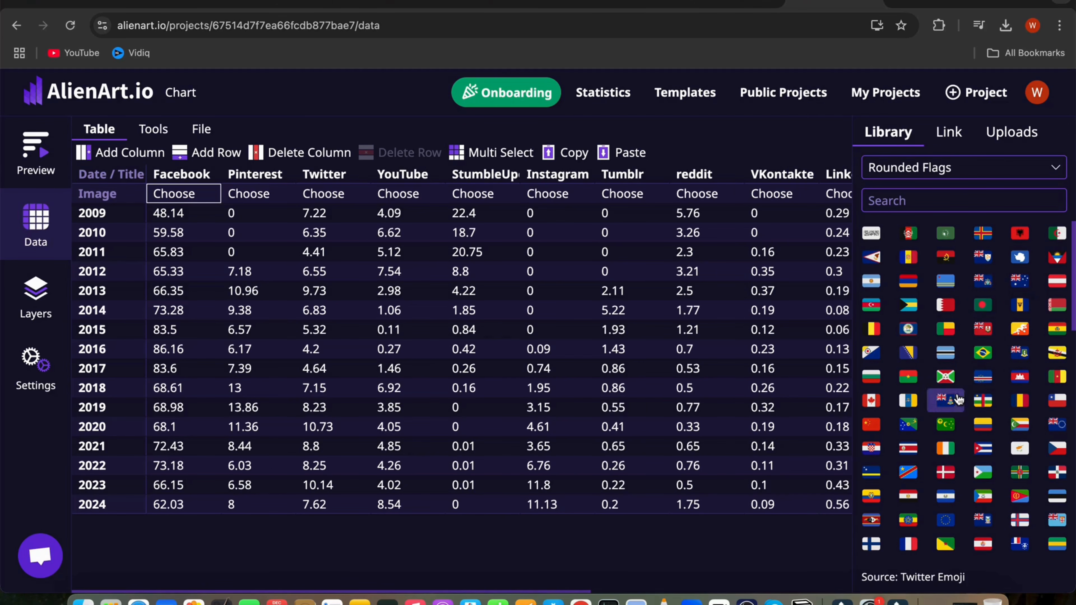
Step: Add logo images to the Facebook and Instagram columns by pasting their image URLs and saving
left_click(948, 136)
left_click(920, 181)
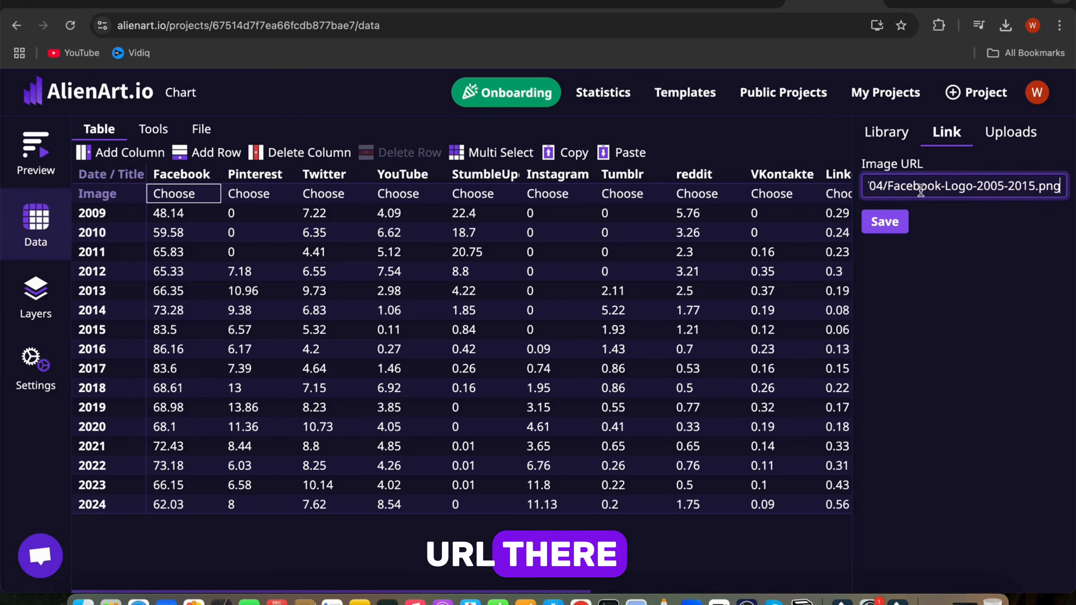
left_click(890, 223)
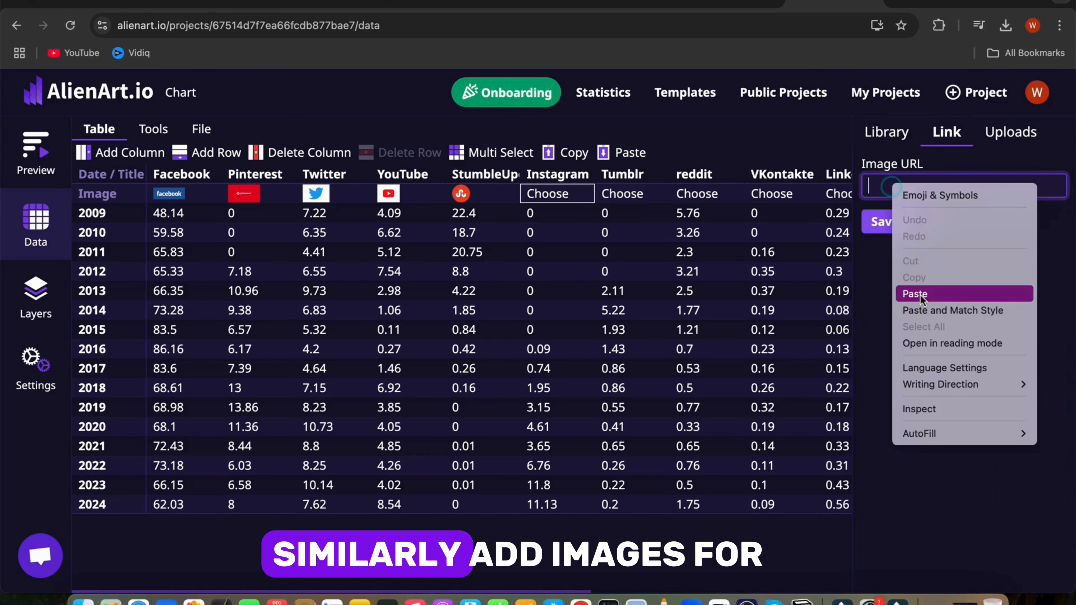
left_click(920, 295)
left_click(899, 229)
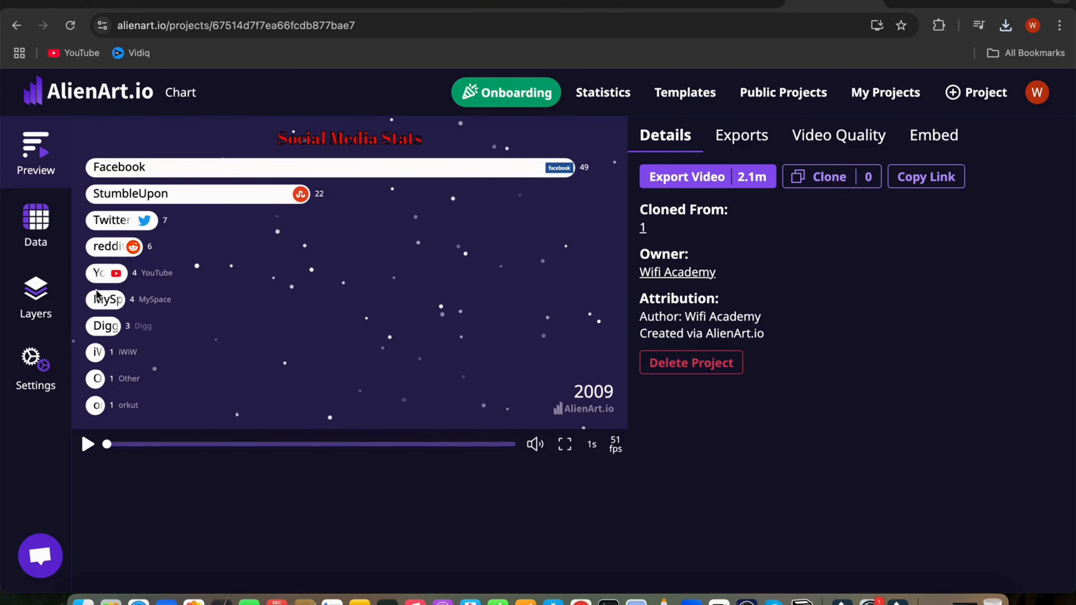
Step: Select the Background layer and browse its add-image dialog without adding an image
left_click(36, 297)
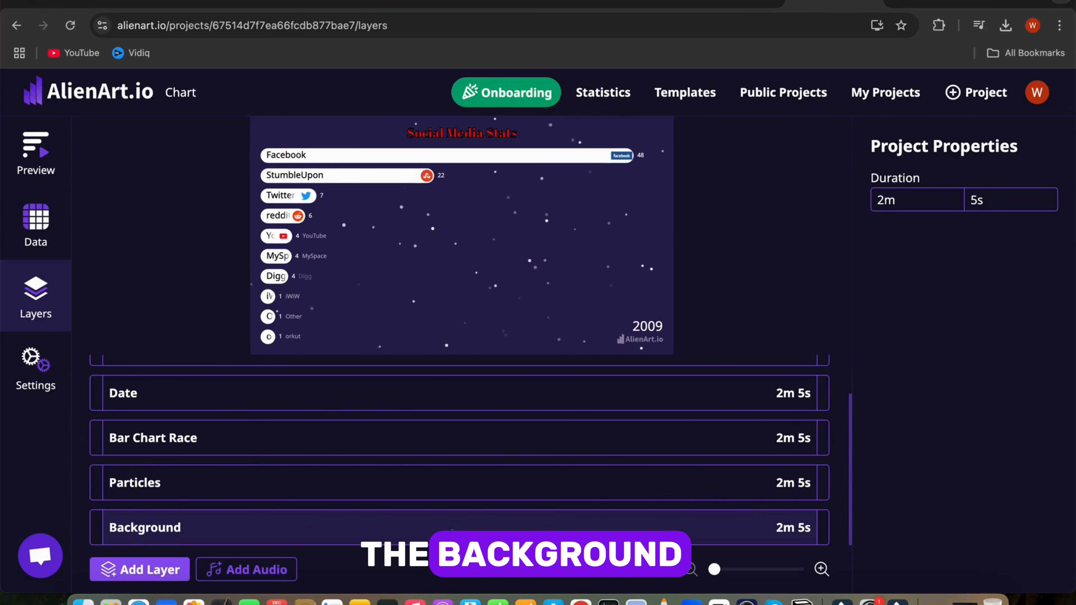
left_click(451, 529)
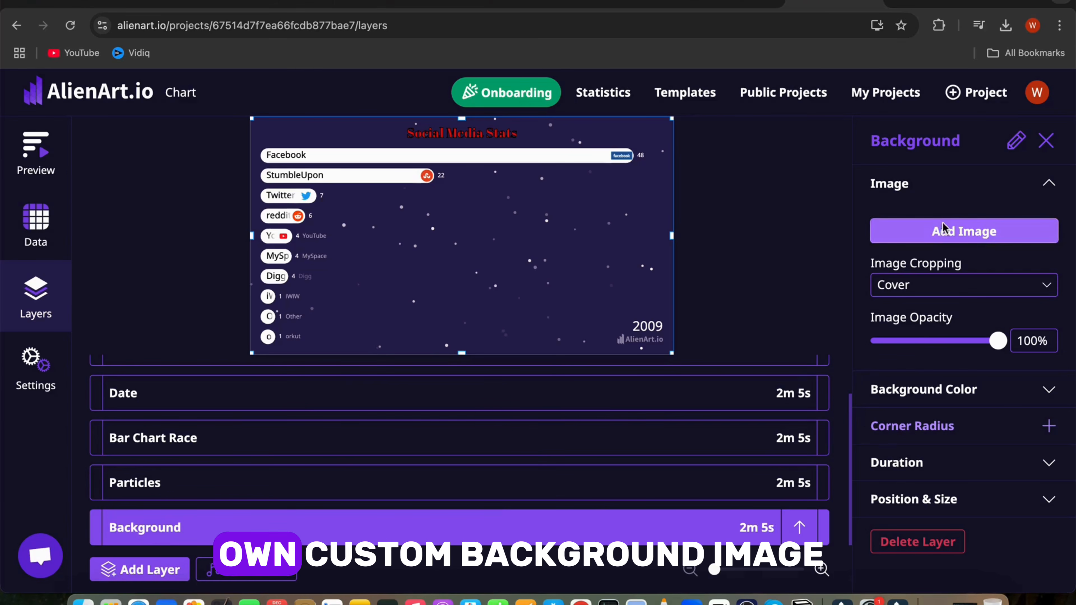
left_click(943, 231)
left_click(417, 154)
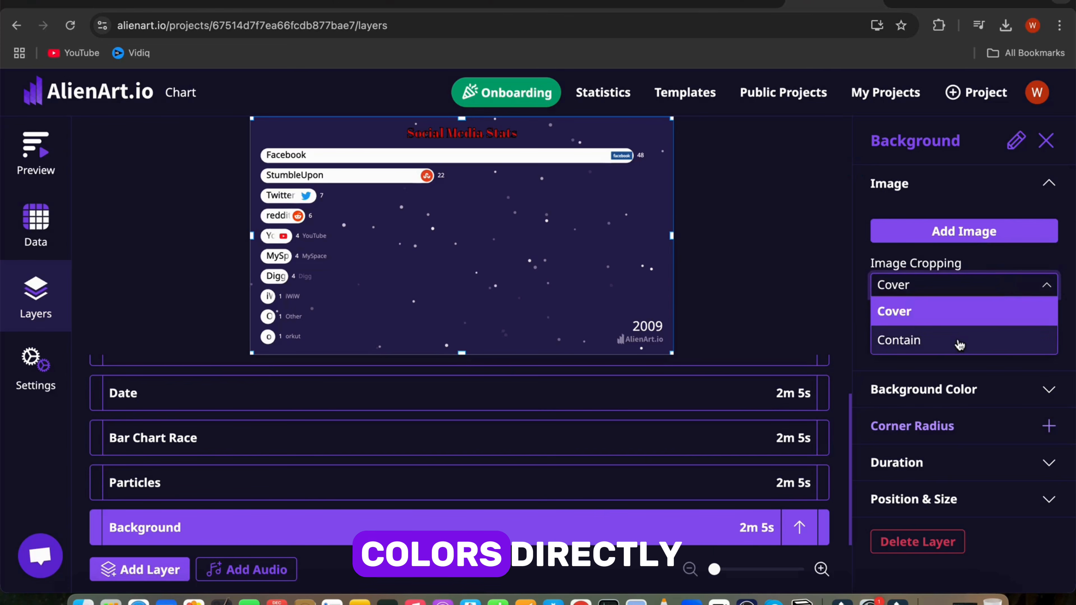
Step: Switch the background image cropping to Contain and back to Cover
left_click(959, 341)
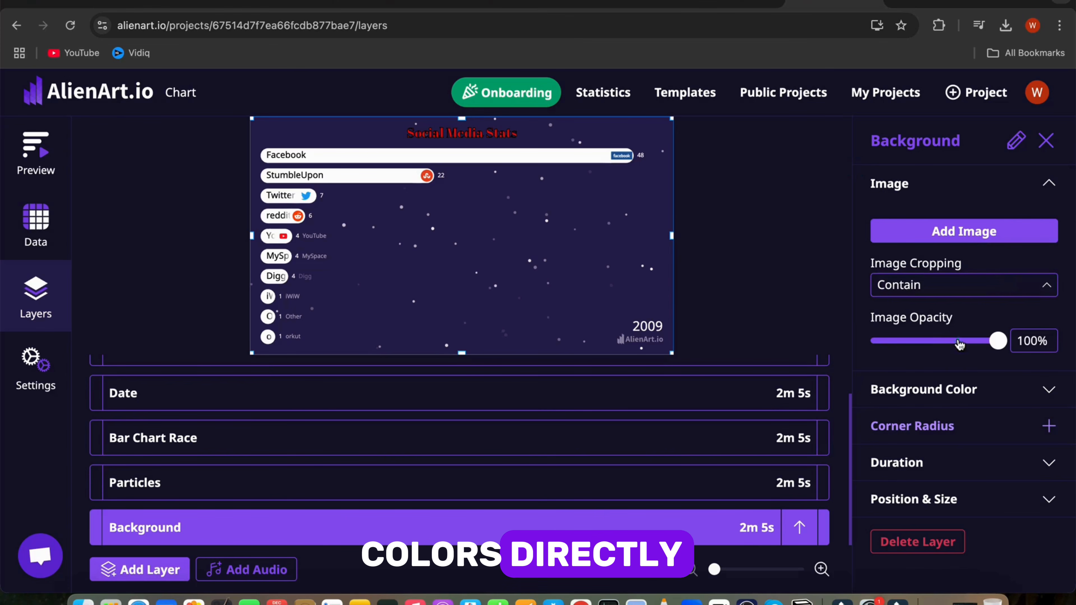
left_click(961, 289)
left_click(950, 311)
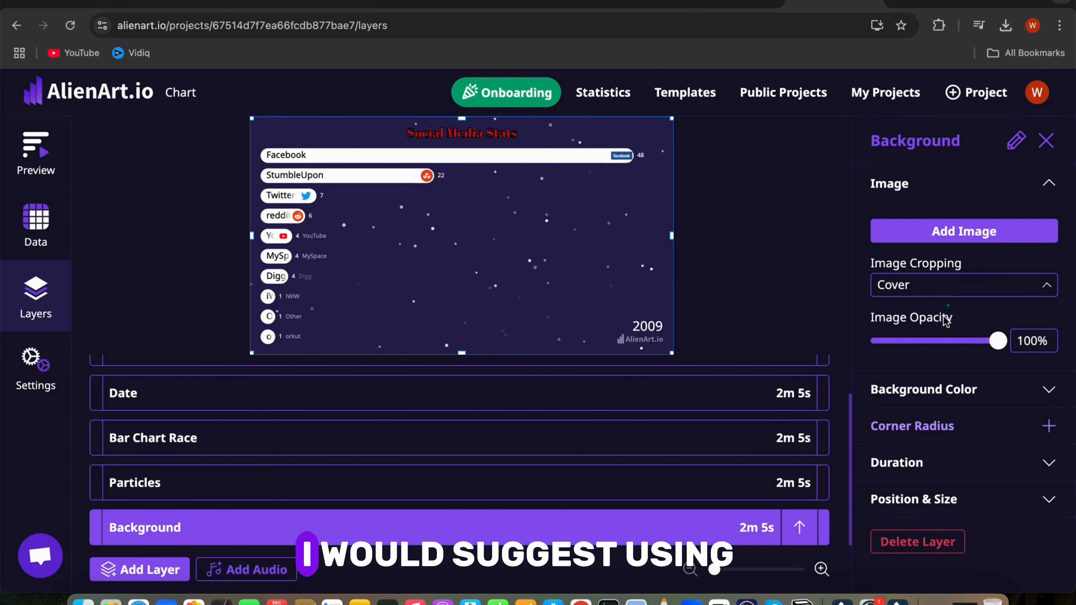
Step: Set the Background layer's color to a bright blue using the color picker
left_click(1050, 391)
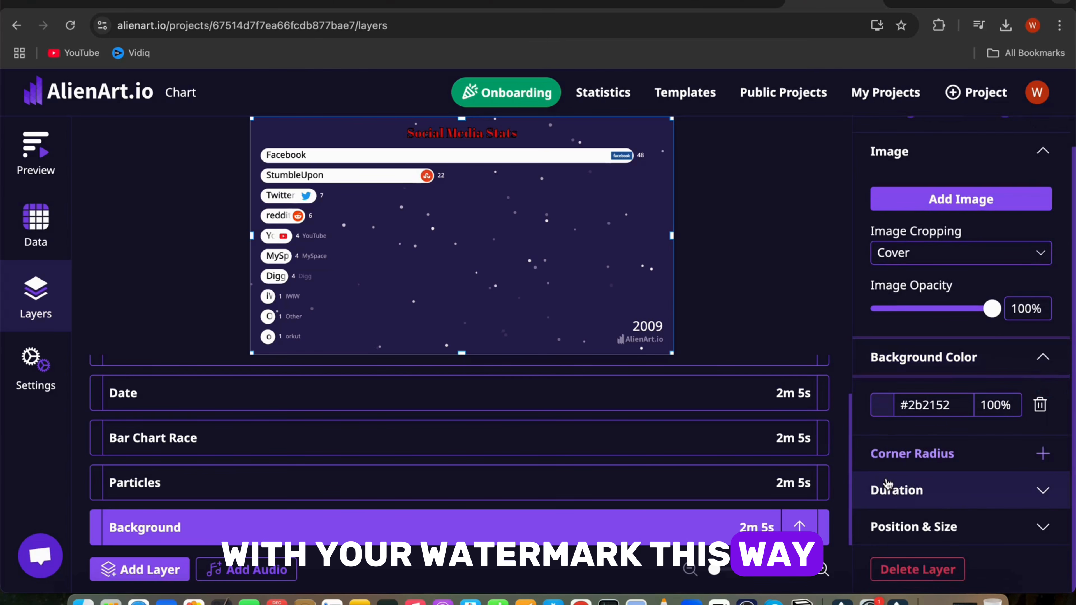
left_click(882, 405)
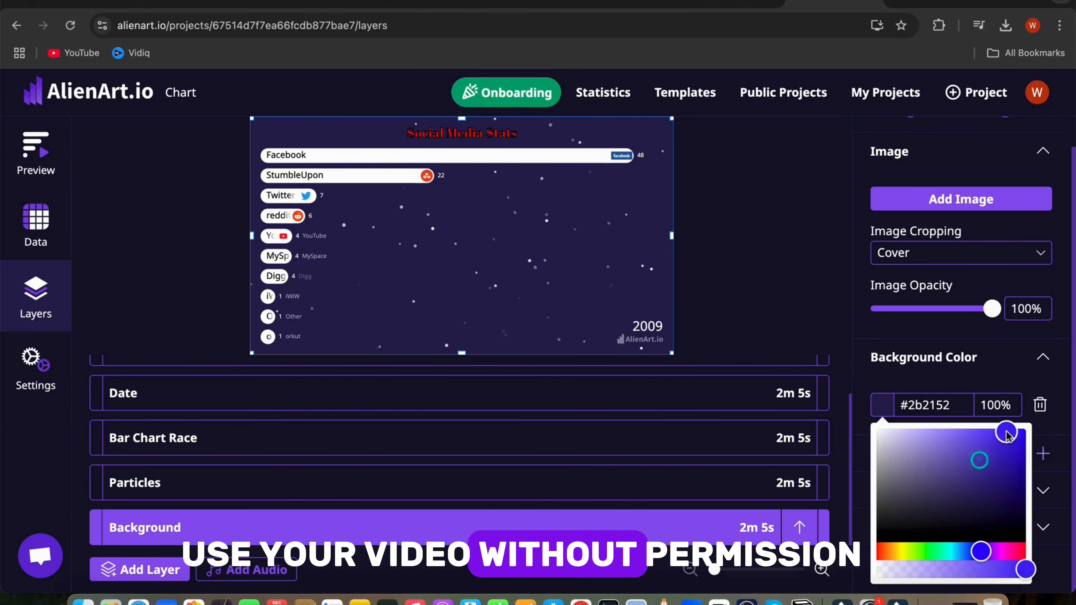
mouse_move(1004, 436)
left_mouse_down()
mouse_move(1003, 530)
mouse_move(976, 532)
mouse_move(1011, 530)
mouse_move(1016, 448)
left_mouse_up()
Step: Open the Bar Chart Race layer's Animation and Bar settings to examine them
left_click(278, 441)
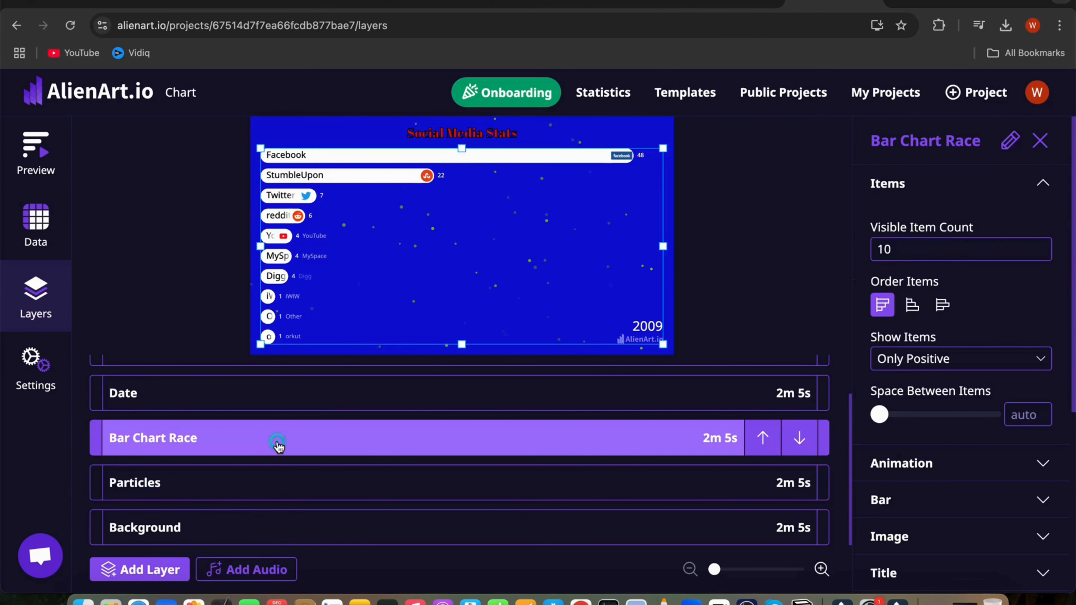
scroll(949, 402, "down", 3)
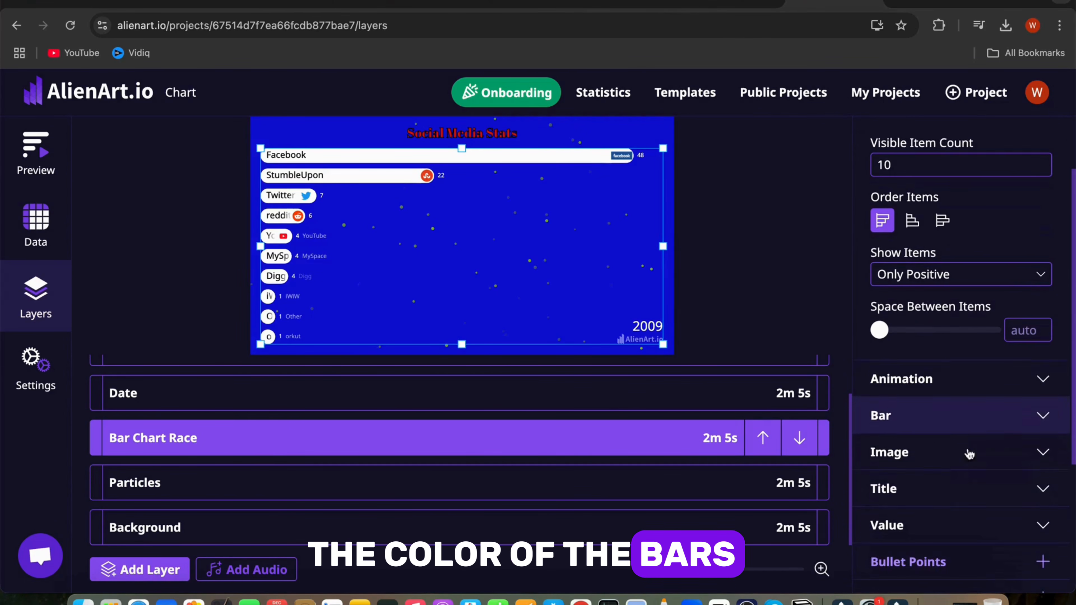
left_click(949, 382)
scroll(949, 403, "down", 5)
left_click(932, 298)
left_click(916, 351)
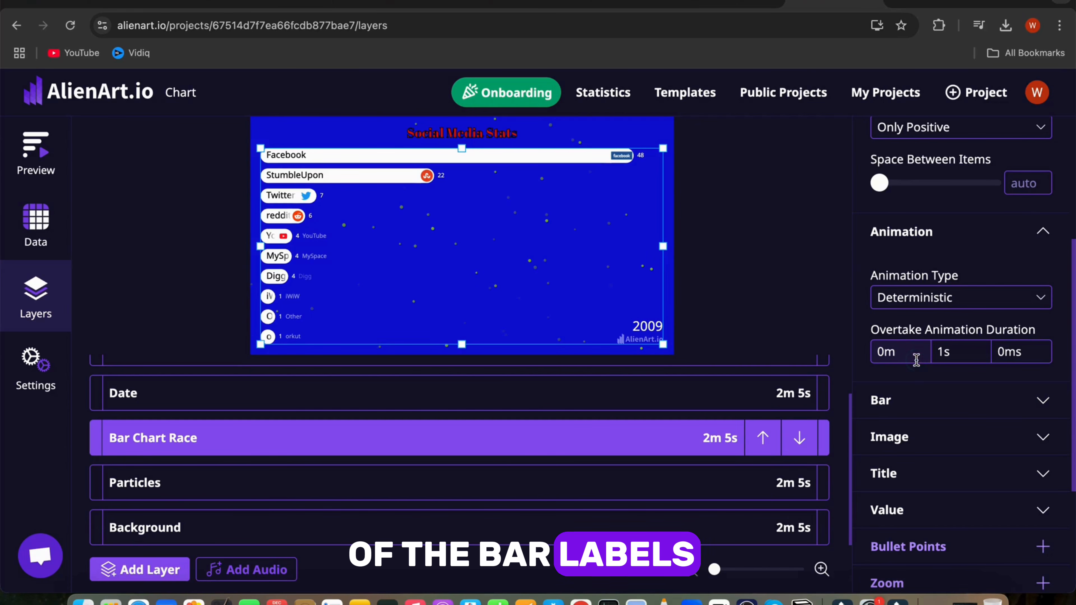
left_click(956, 402)
scroll(927, 397, "down", 5)
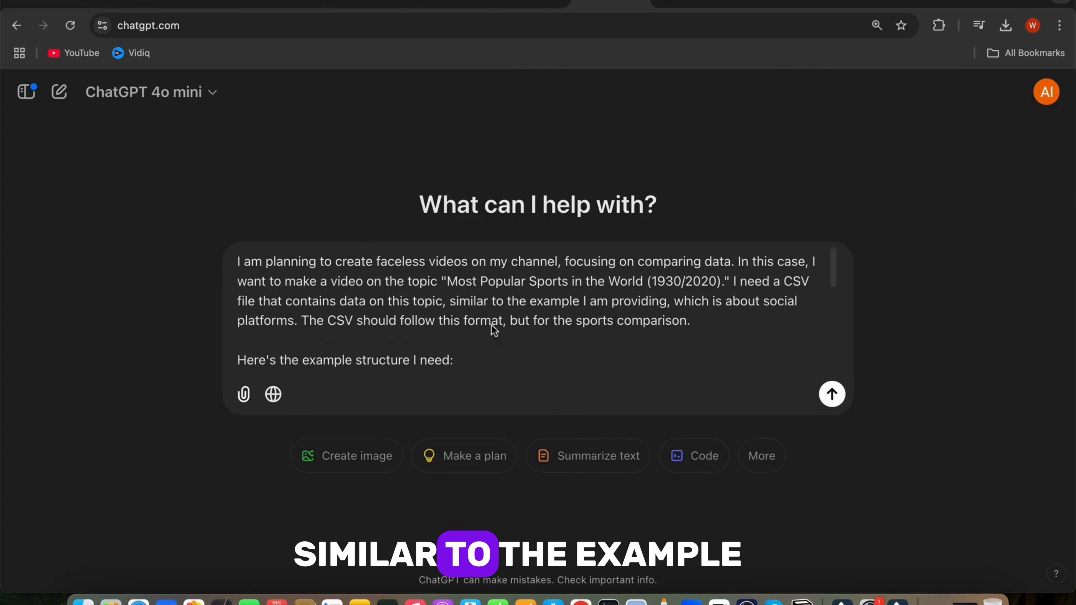
Step: Read through the ChatGPT prompt requesting a Most Popular Sports CSV and the generated reply
scroll(311, 345, "down", 3)
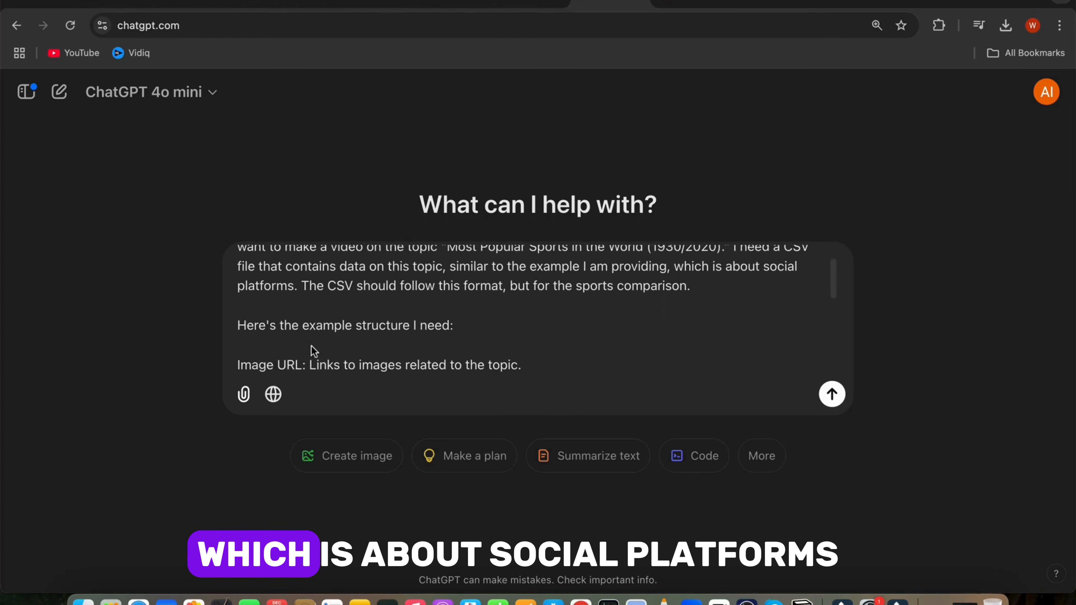
scroll(311, 345, "down", 2)
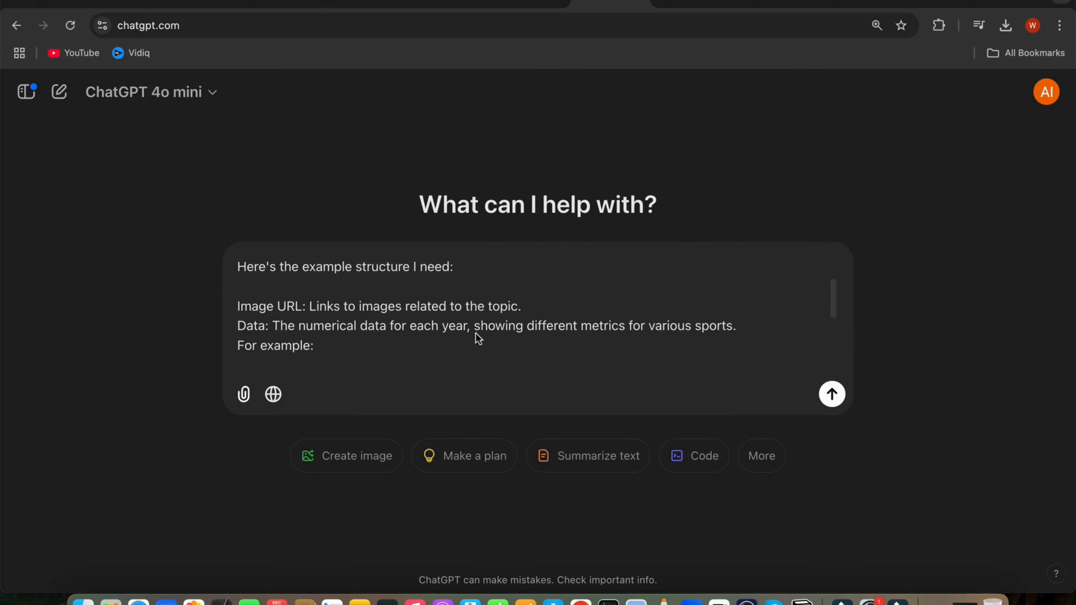
scroll(483, 351, "down", 3)
scroll(311, 349, "down", 3)
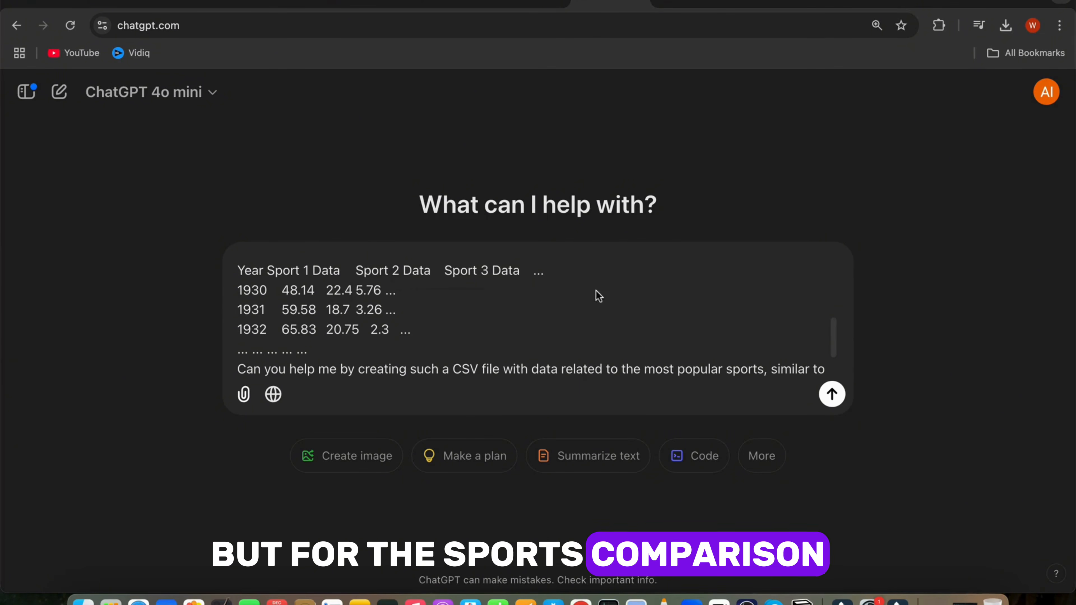
scroll(492, 339, "down", 2)
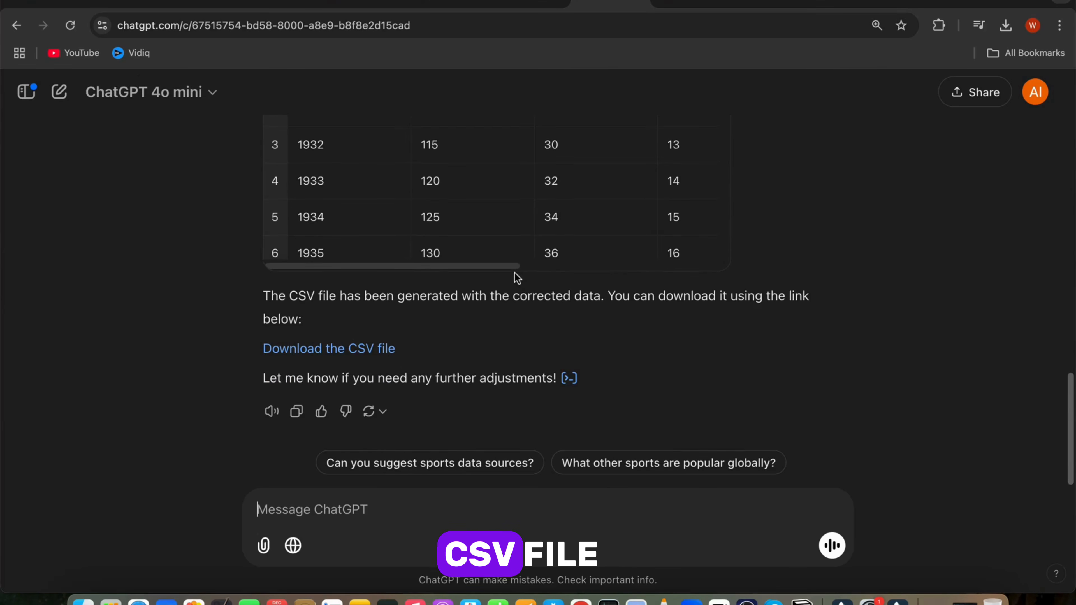
scroll(412, 400, "up", 2)
scroll(412, 400, "down", 2)
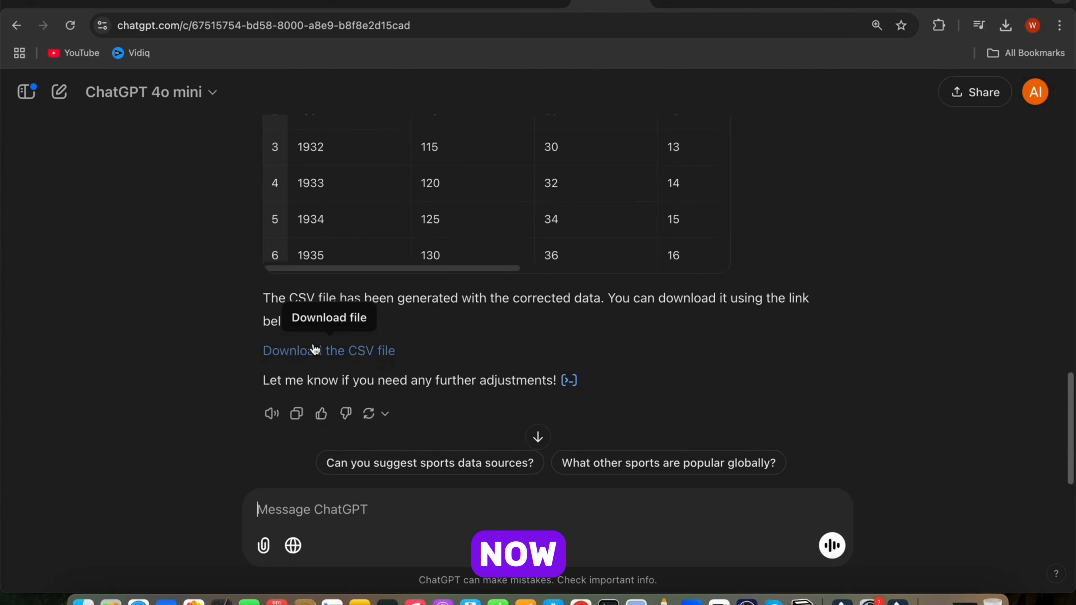
Step: Download the generated sports CSV and import it into the project data
left_click(337, 353)
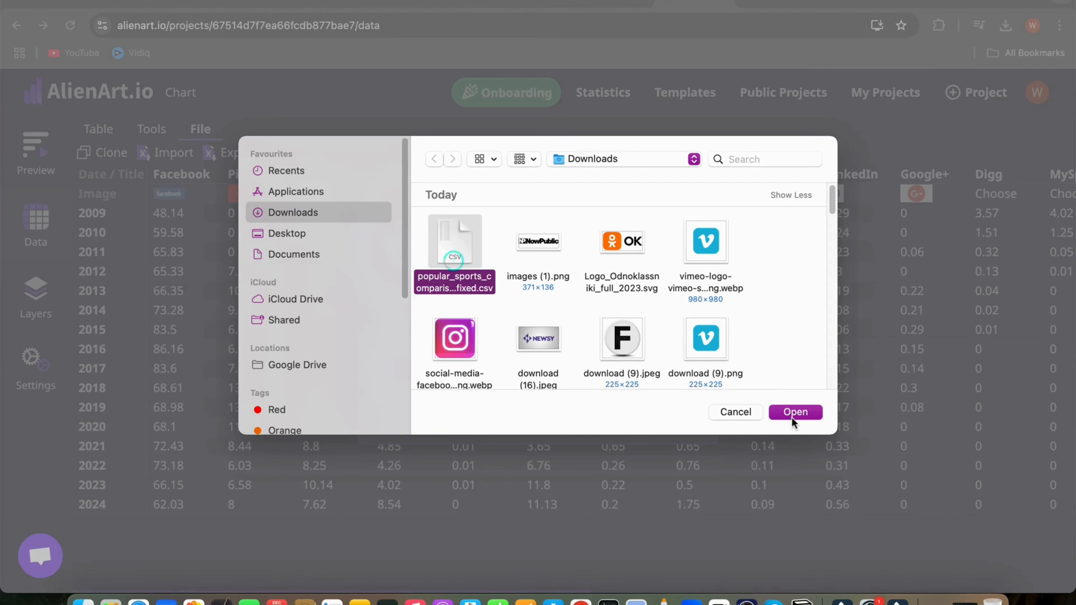
left_click(793, 417)
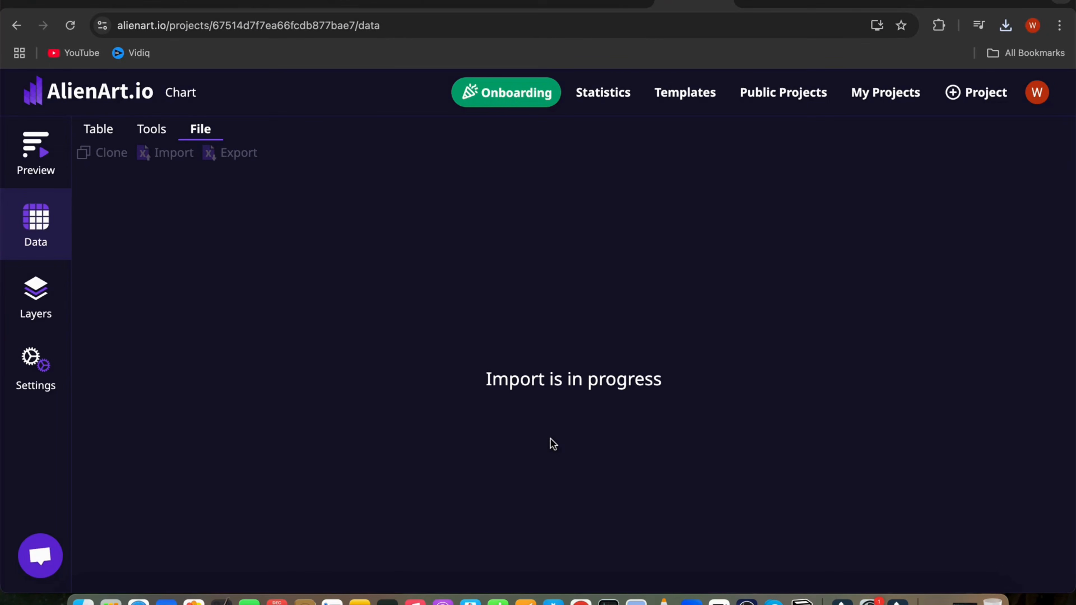
Step: Inspect the imported sports table's image cells and yearly rows
left_click(177, 198)
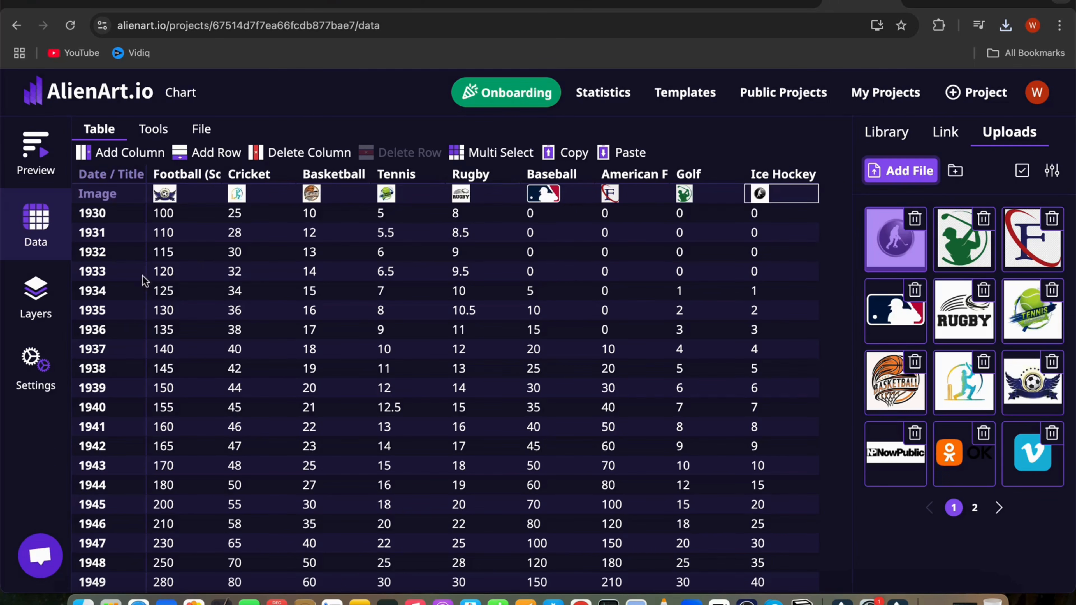
scroll(338, 326, "down", 5)
left_click(301, 351)
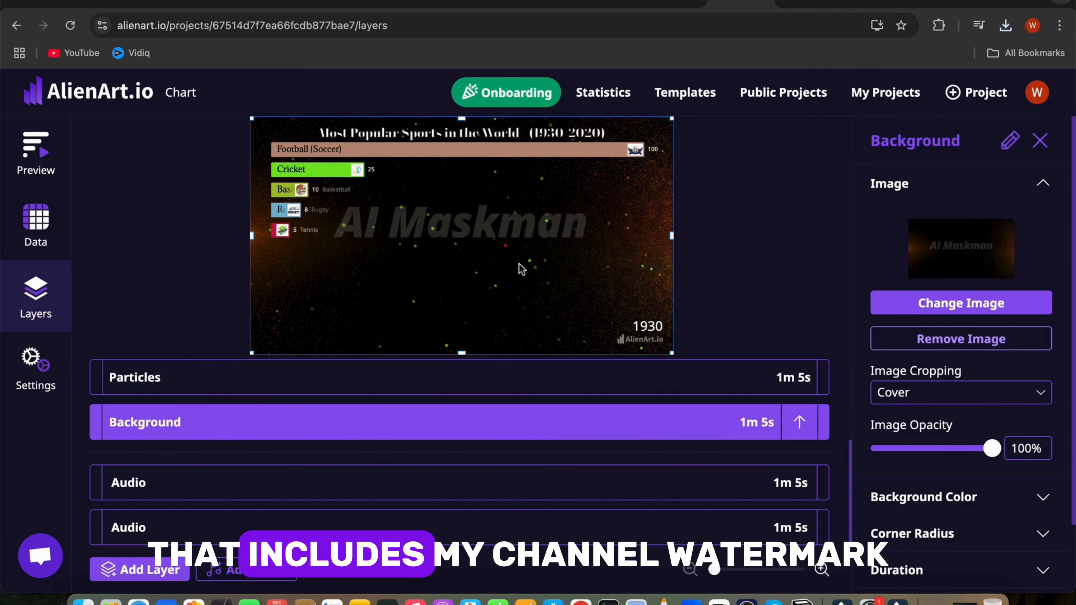
Step: Scroll through the Background layer settings and open the Add Layer options
scroll(970, 429, "down", 3)
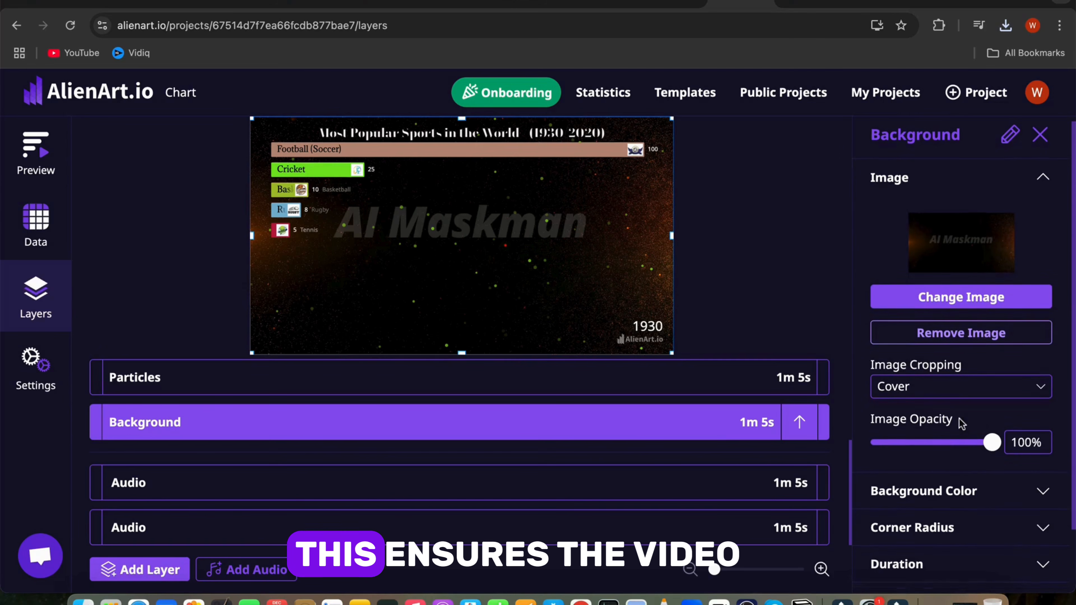
scroll(901, 436, "down", 1)
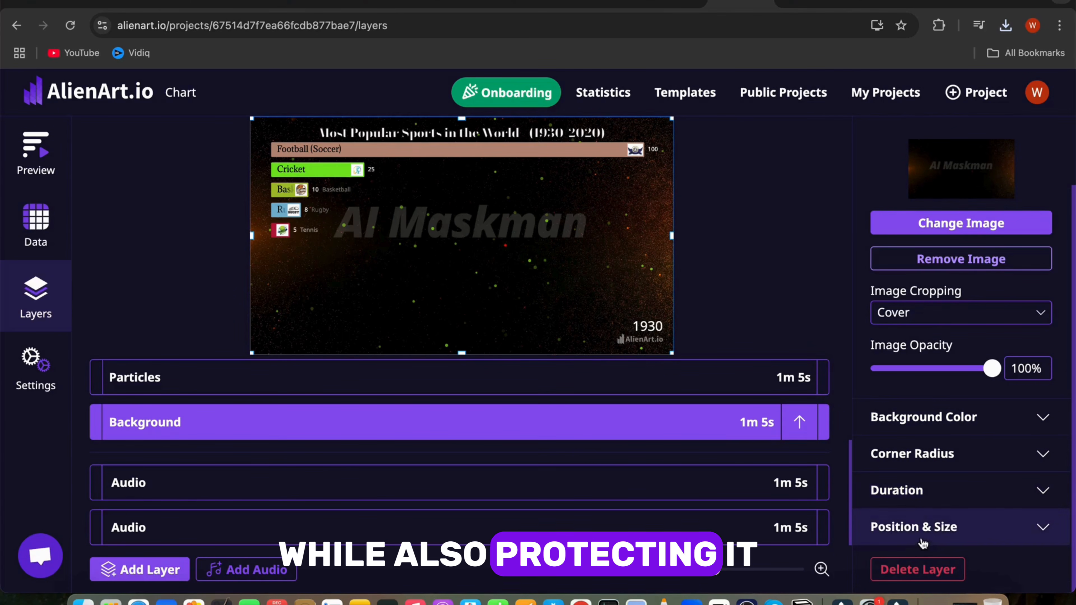
scroll(932, 508, "up", 4)
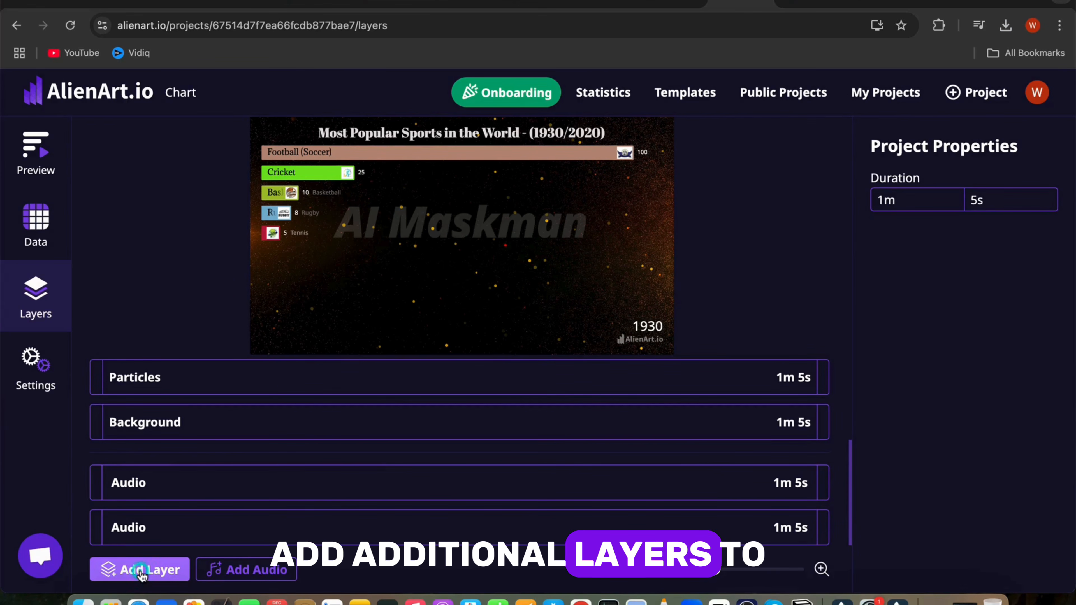
left_click(141, 569)
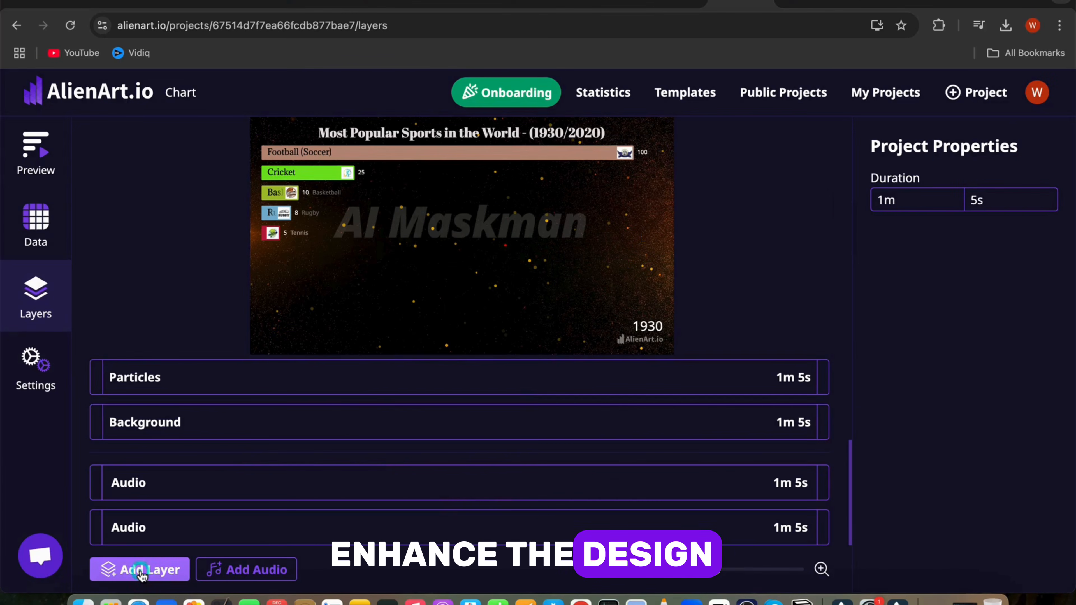
left_click(141, 570)
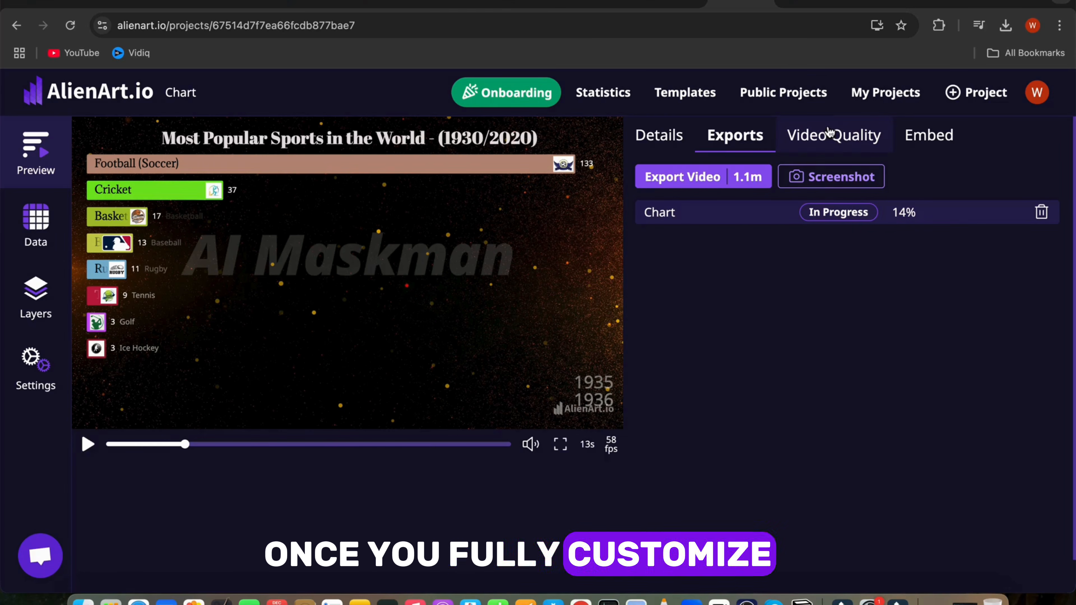
Step: Check the export video quality and size options, then open the Statistics datasets page
left_click(829, 133)
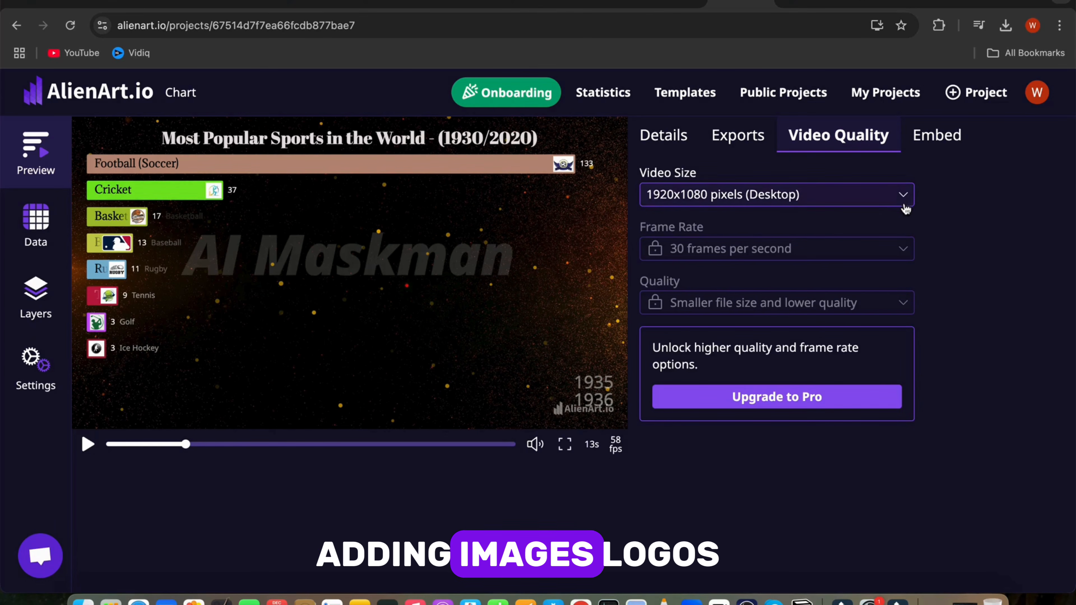
left_click(903, 197)
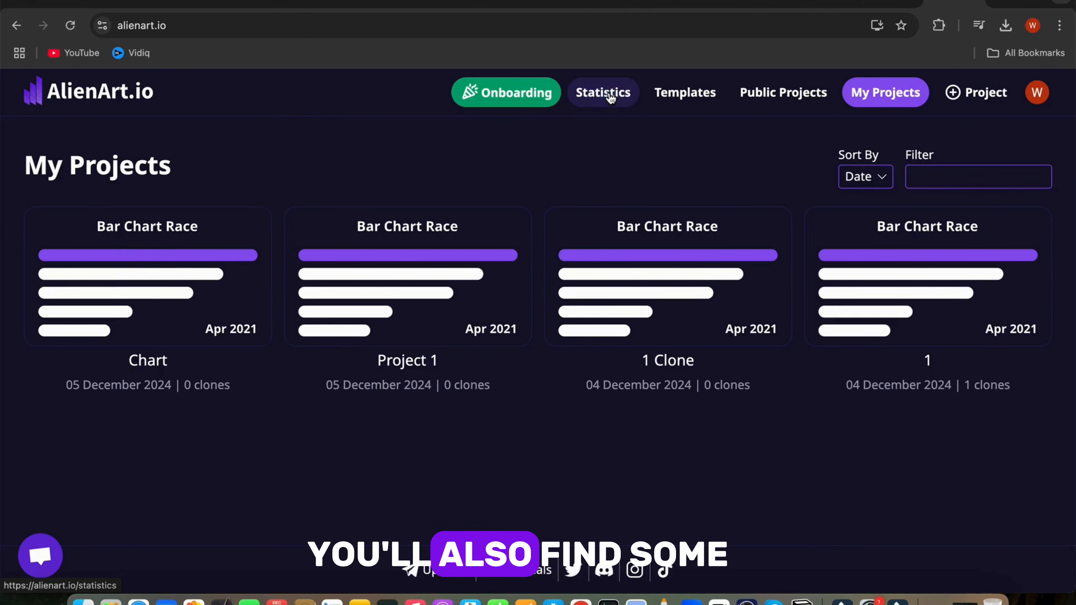
left_click(611, 97)
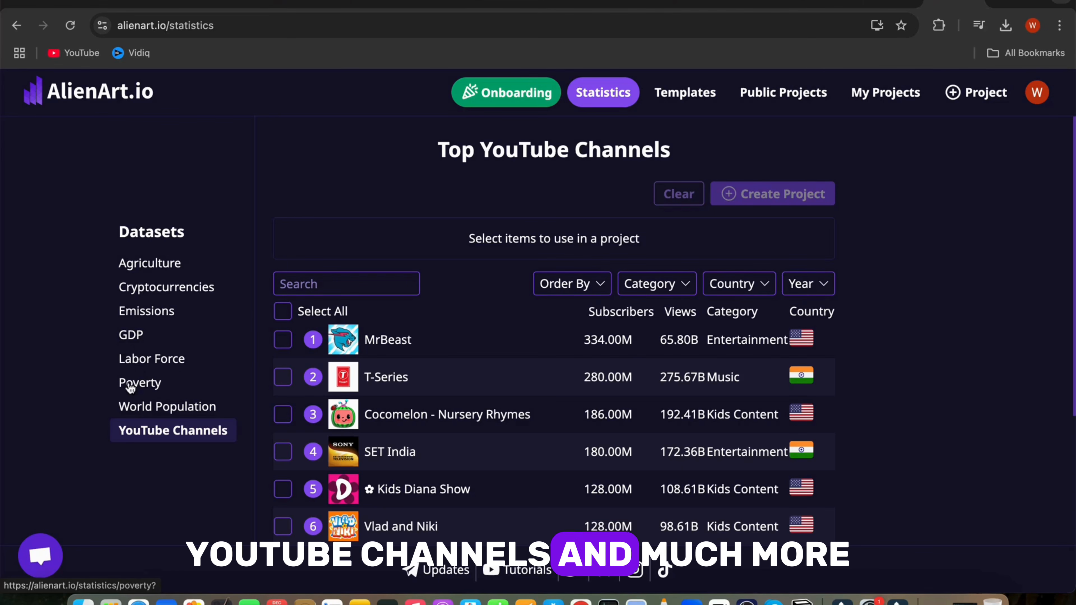
Step: Order the YouTube Channels dataset by Subscribers Monthly Growth
left_click(567, 284)
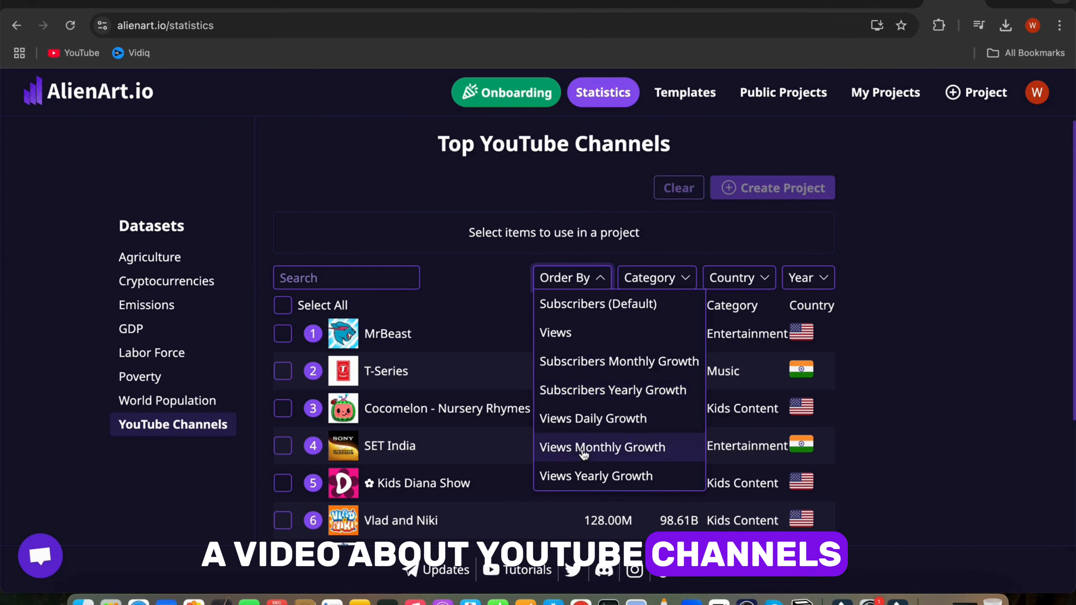
left_click(583, 362)
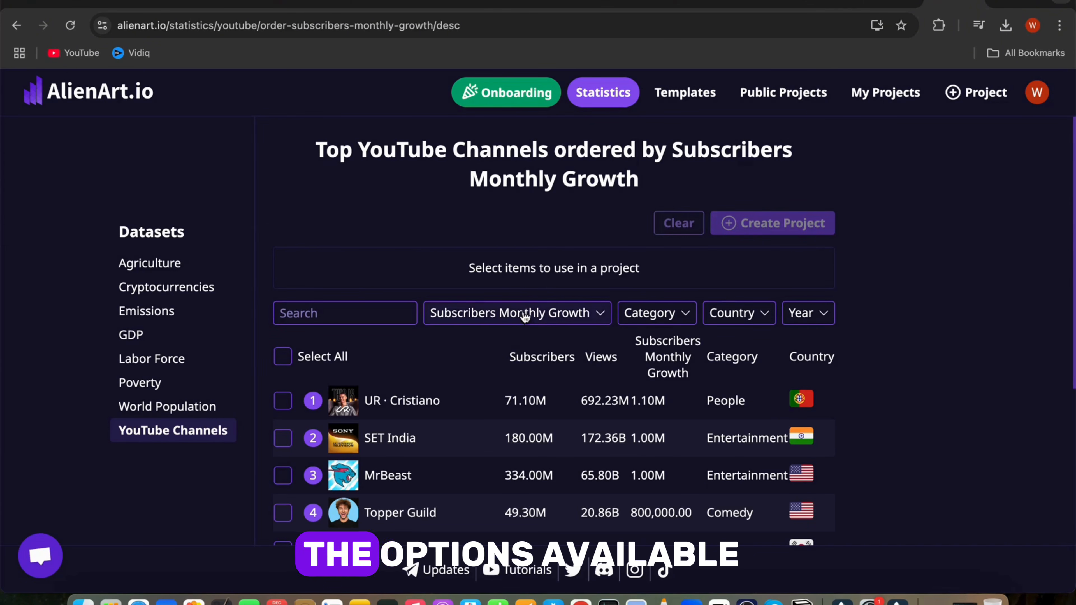
Step: Create a Bar Chart Race project from all the selected Gaming channels
scroll(567, 437, "down", 1)
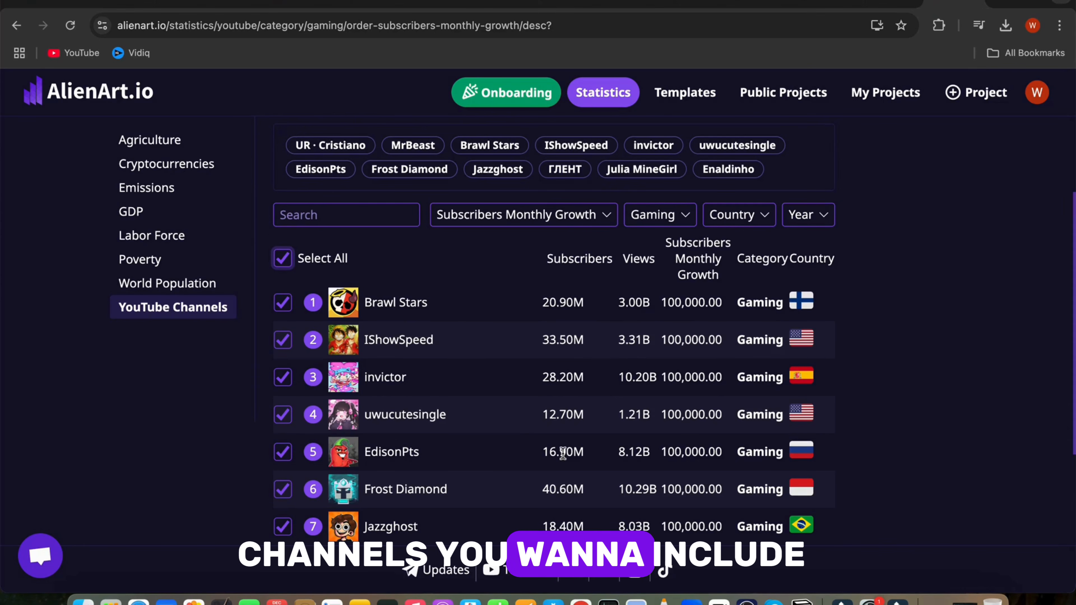
scroll(560, 451, "up", 3)
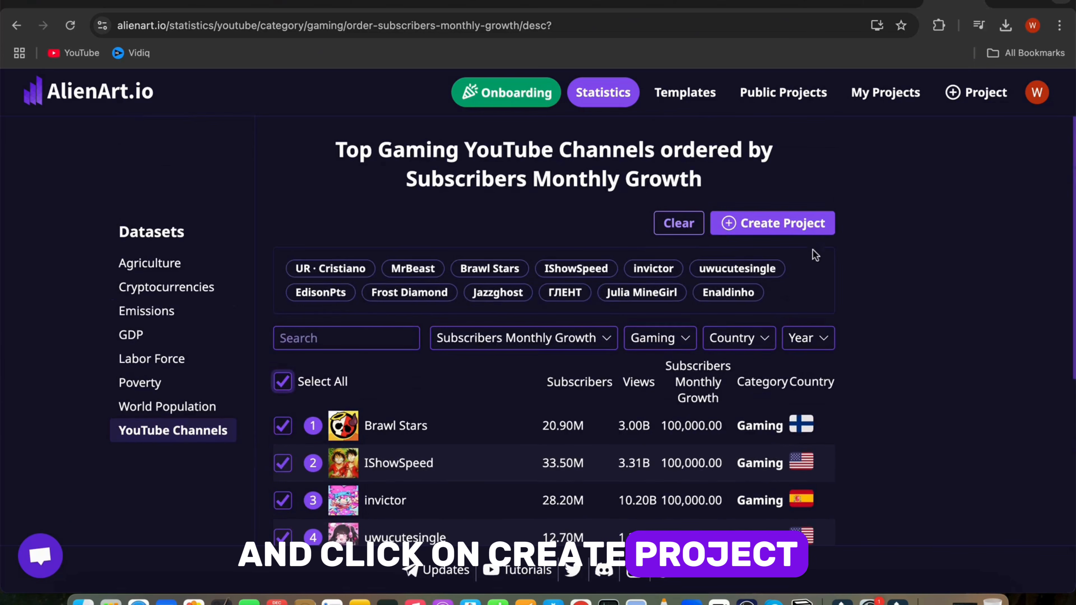
left_click(770, 224)
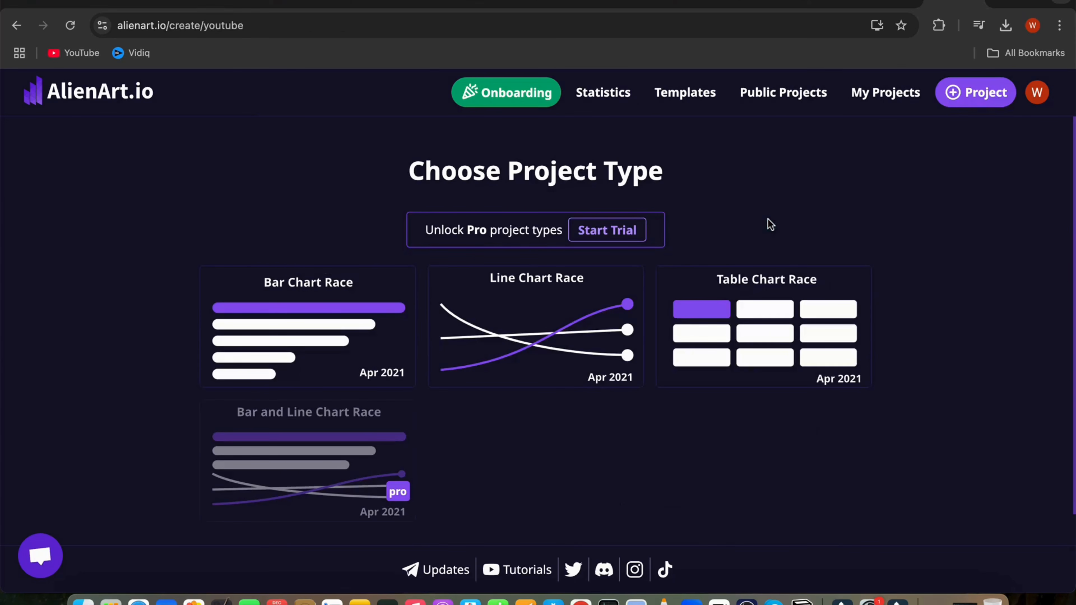
left_click(379, 337)
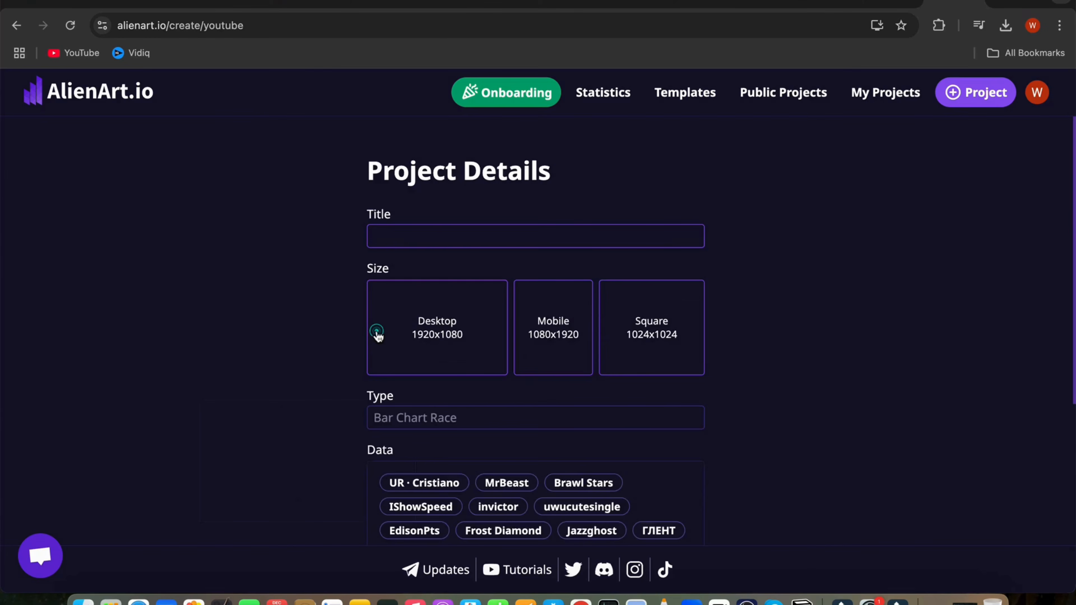